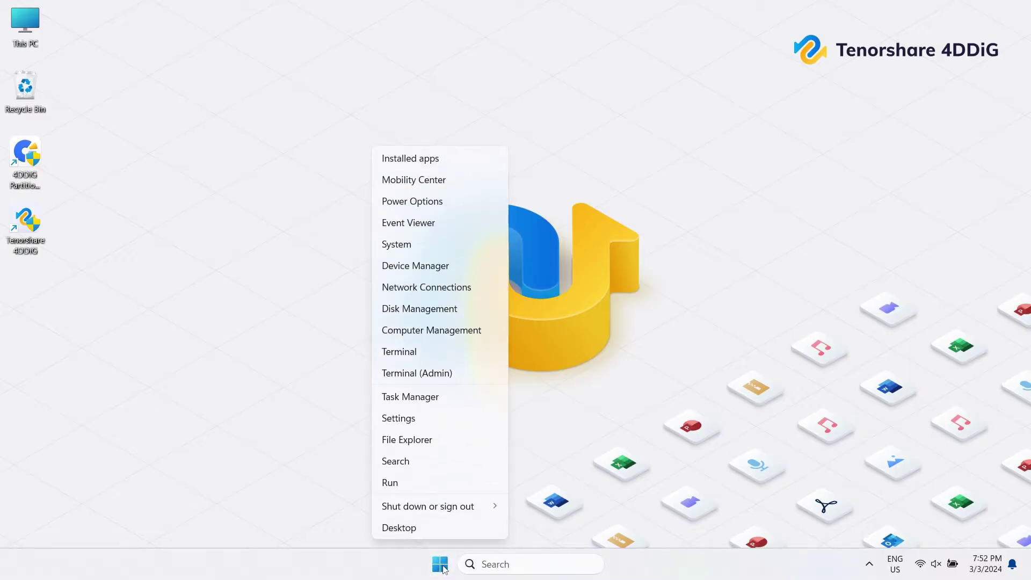
Open Disk Management from the Start button's quick-link menu to view Disk 0 and Disk 1.
{"action": "left_click", "coordinate": [441, 311]}
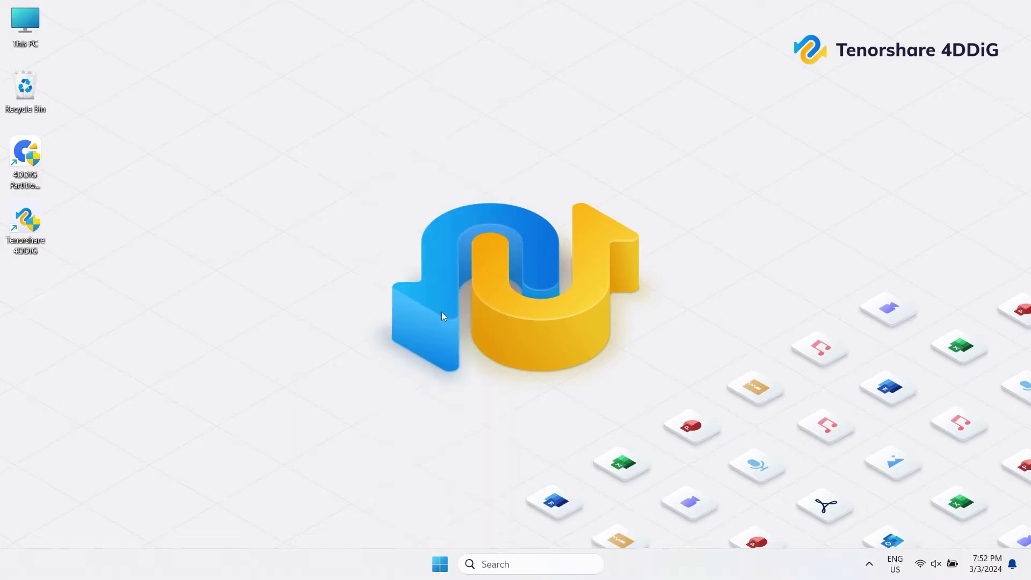
Select New Volume (F:) on Disk 1, then try opening F: in File Explorer.
{"action": "left_click", "coordinate": [155, 188]}
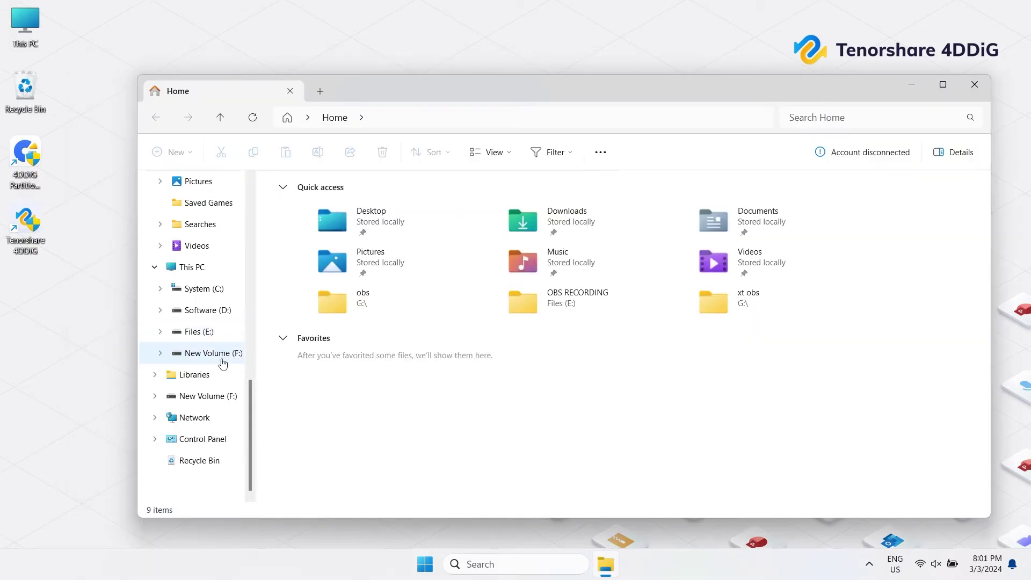
{"action": "left_click", "coordinate": [226, 396]}
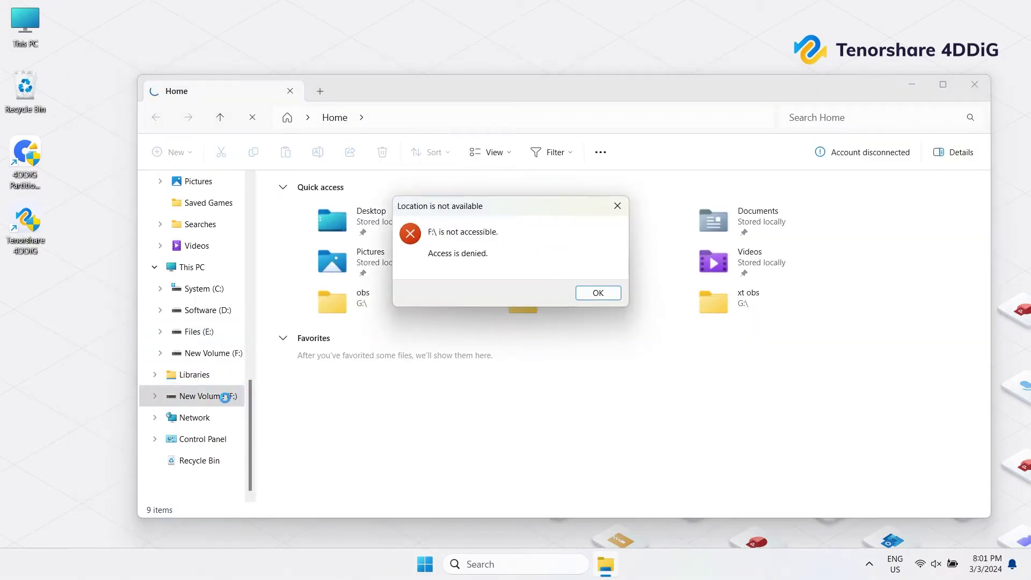
Dismiss the 'Location is not available' error and open the photos folder on F:.
{"action": "left_click", "coordinate": [603, 295]}
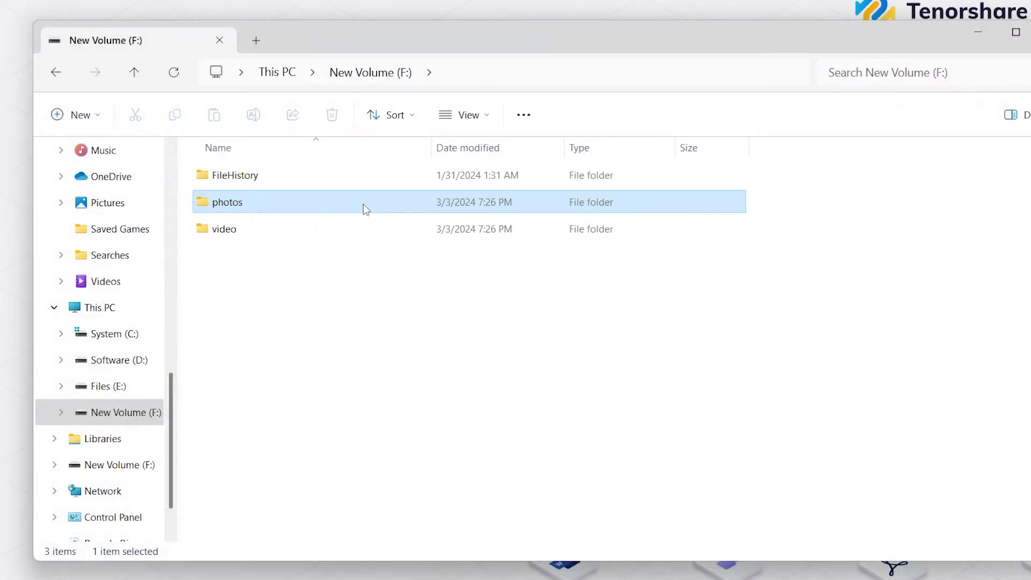
{"action": "double_click", "coordinate": [209, 205]}
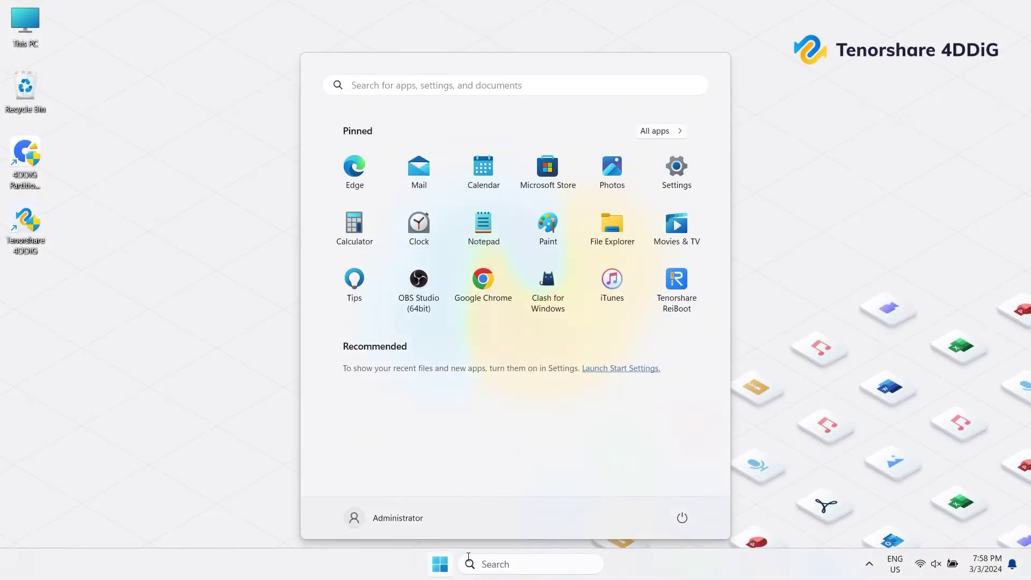
Open the Security tab of New Volume (F:) properties in a new File Explorer window.
{"action": "left_click", "coordinate": [620, 236]}
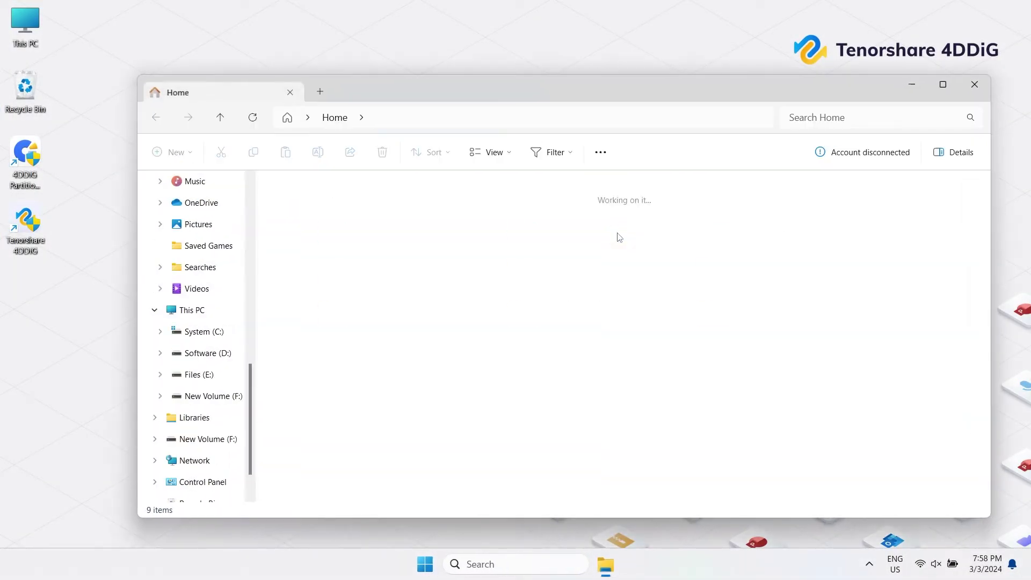
{"action": "scroll", "coordinate": [207, 356], "scroll_direction": "down", "scroll_amount": 1}
{"action": "left_click", "coordinate": [212, 400]}
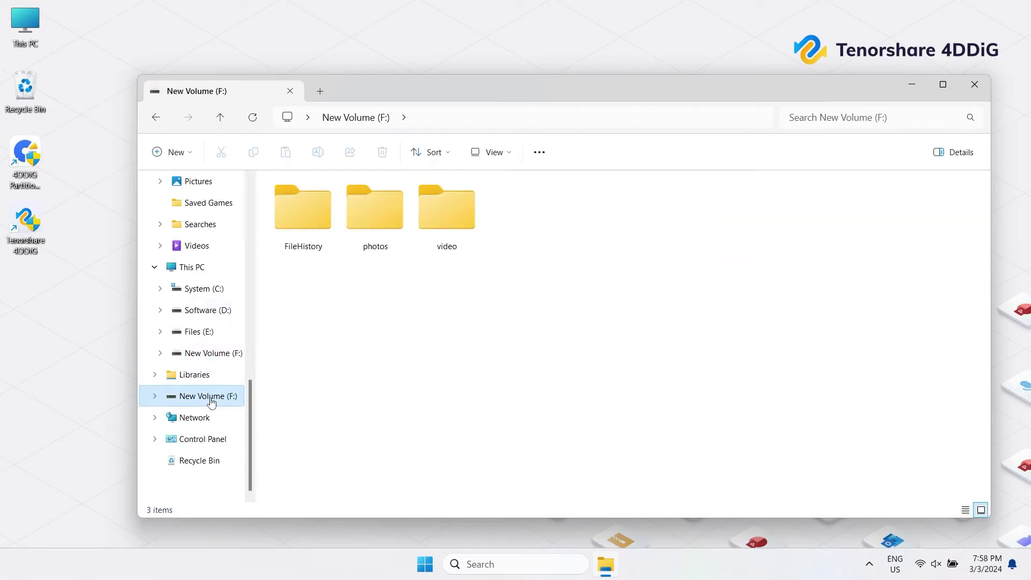
{"action": "right_click", "coordinate": [211, 402]}
{"action": "left_click", "coordinate": [264, 358]}
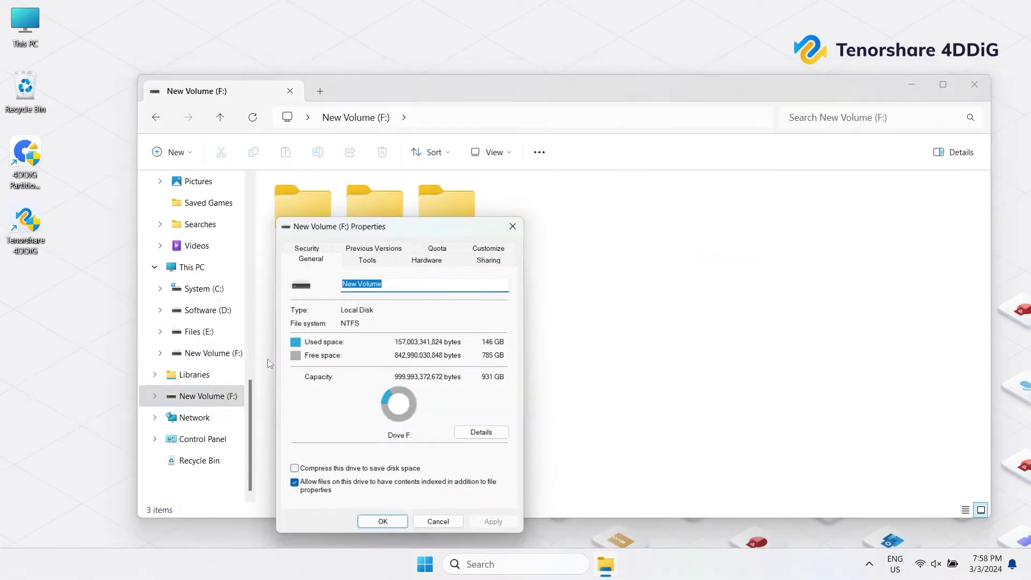
{"action": "left_click", "coordinate": [305, 245]}
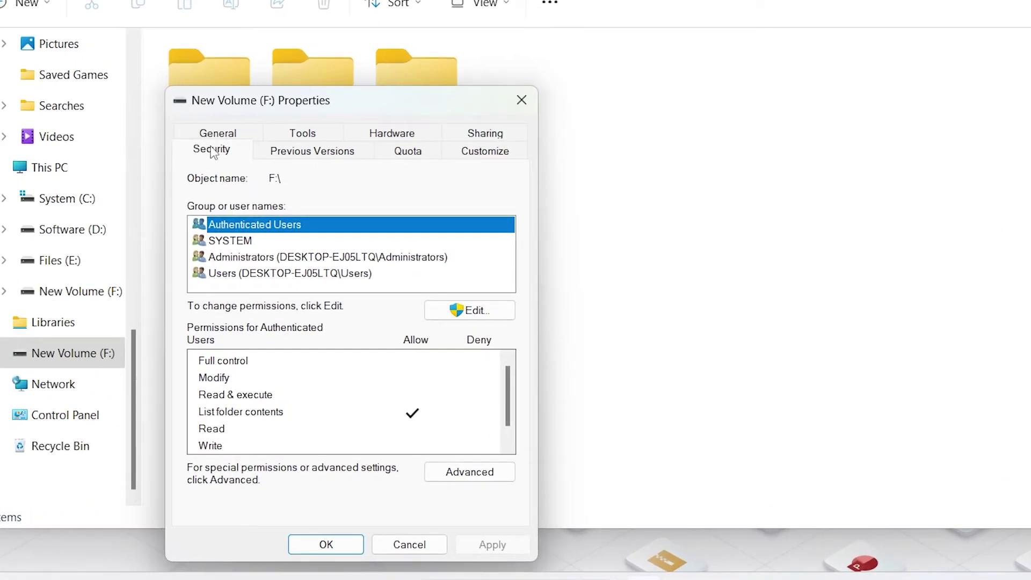
Allow Read and Write for Authenticated Users on F: and apply the permissions.
{"action": "left_click", "coordinate": [480, 316]}
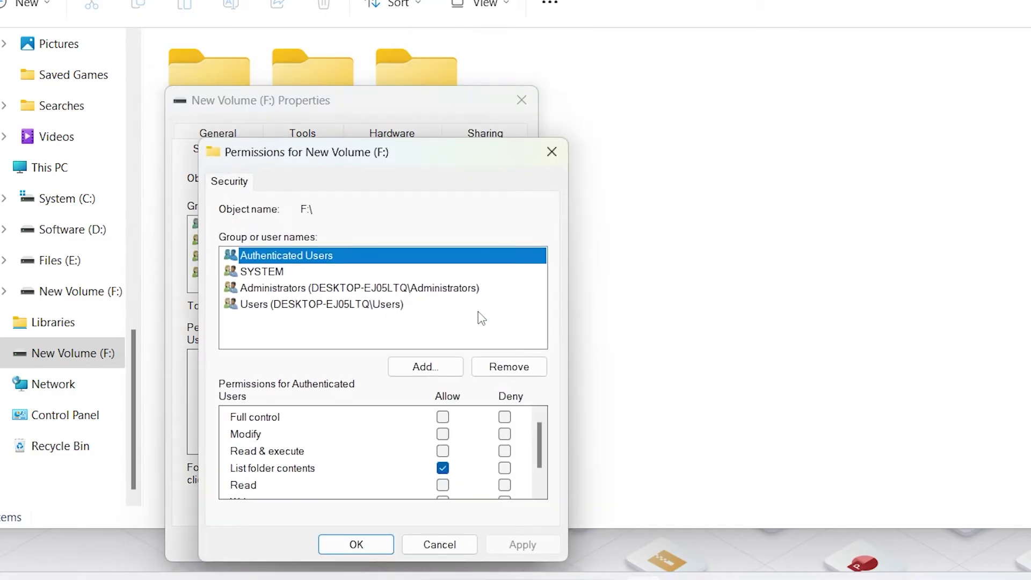
{"action": "scroll", "coordinate": [446, 433], "scroll_direction": "down", "scroll_amount": 1}
{"action": "left_click", "coordinate": [443, 454]}
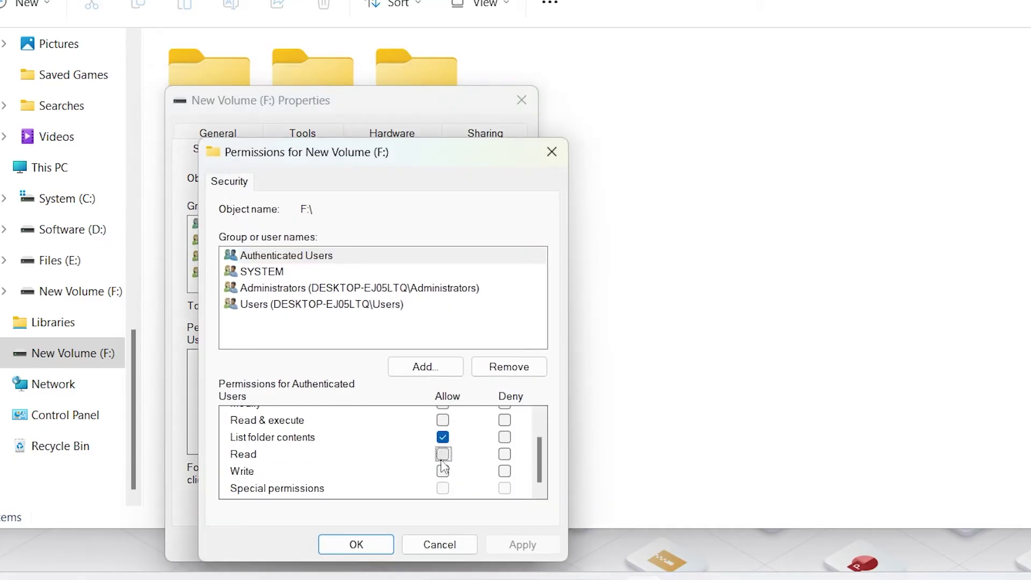
{"action": "left_click", "coordinate": [443, 471]}
{"action": "left_click", "coordinate": [498, 547]}
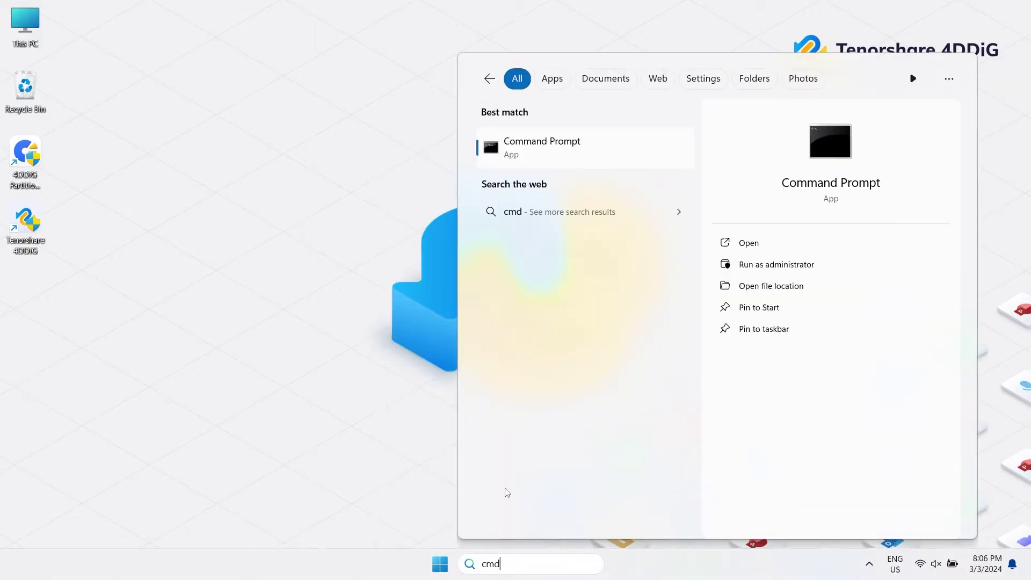
Run the Command Prompt search result as administrator.
{"action": "right_click", "coordinate": [652, 164]}
{"action": "left_click", "coordinate": [696, 171]}
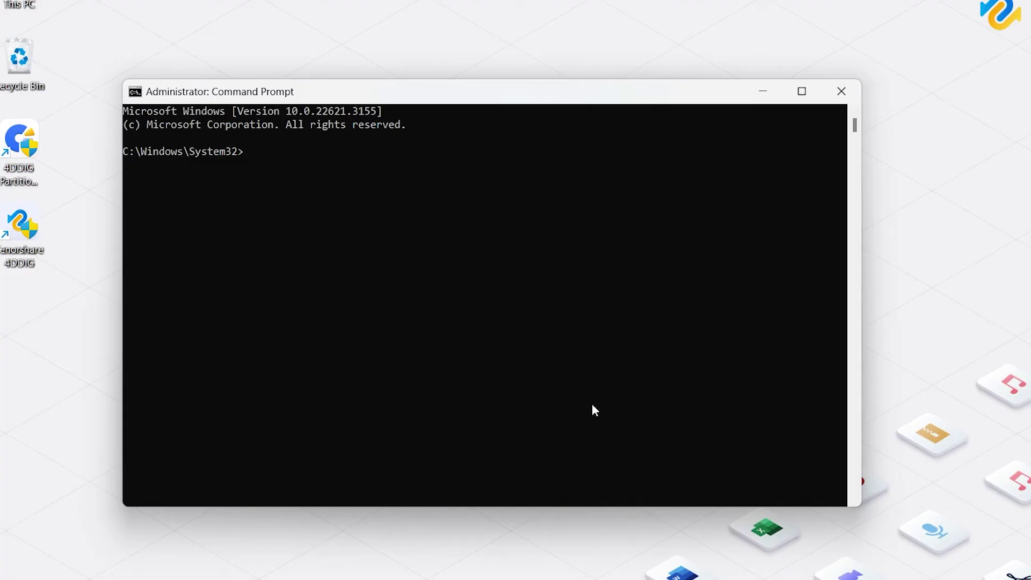
Start DiskPart, list the disks and select disk 1.
{"action": "type", "text": "diskpart"}
{"action": "key", "text": "Return"}
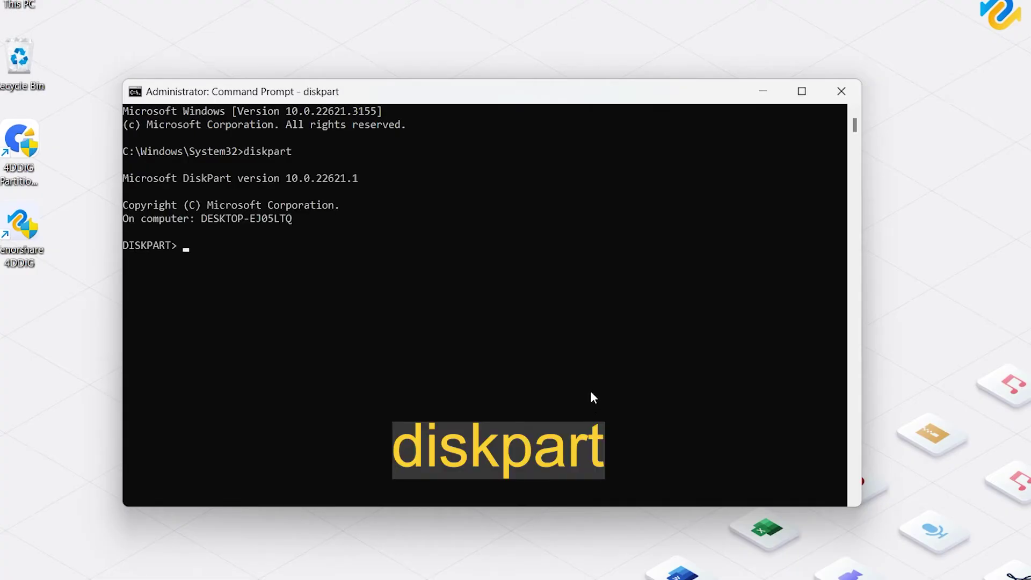
{"action": "type", "text": "list disk"}
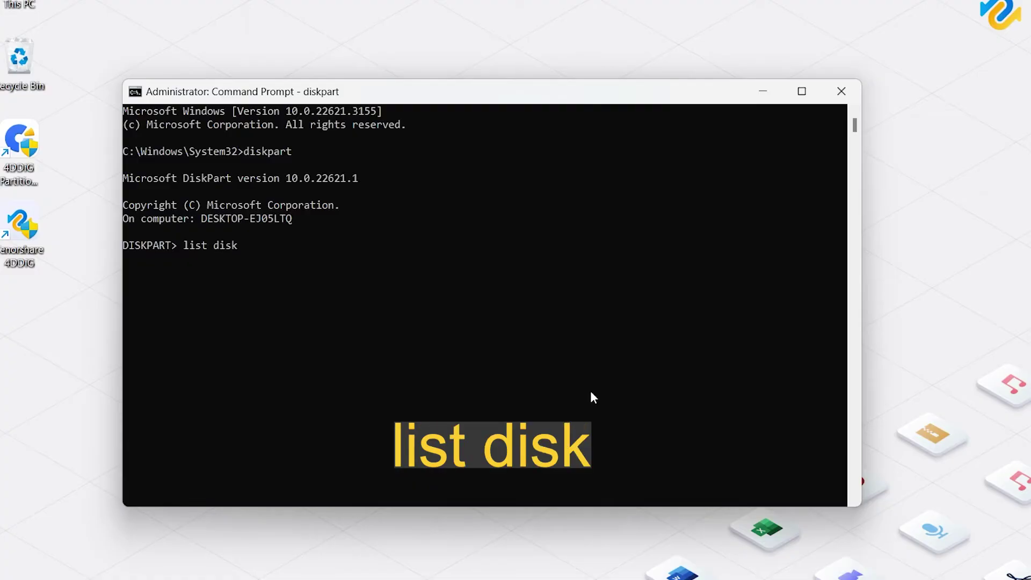
{"action": "key", "text": "Return"}
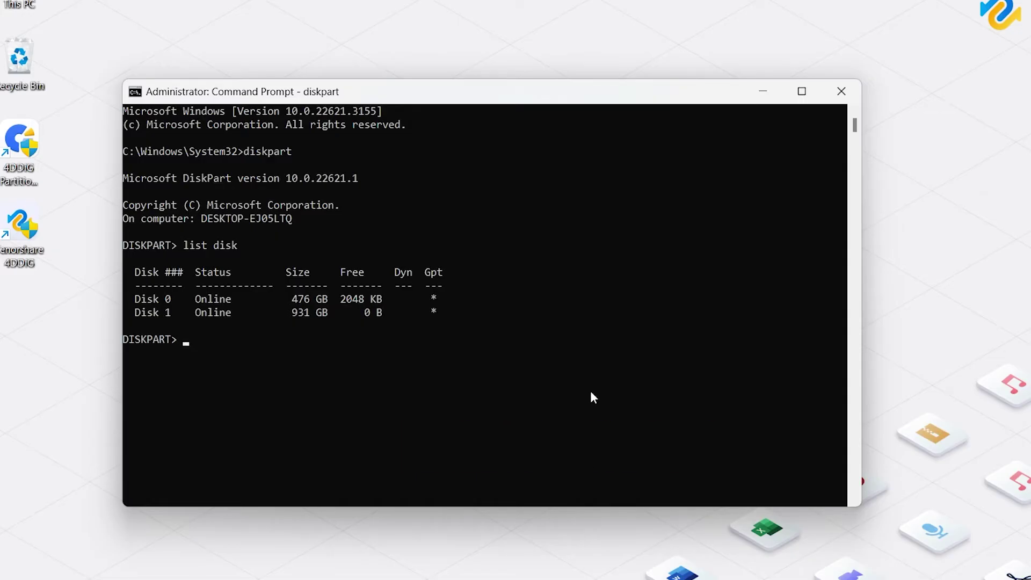
{"action": "type", "text": "select disk"}
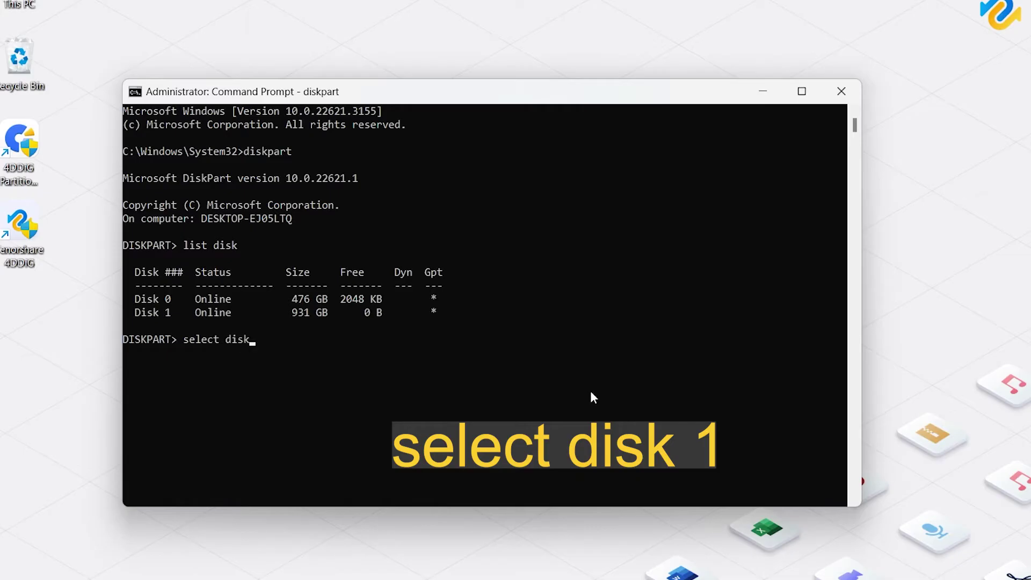
{"action": "type", "text": " 1"}
{"action": "key", "text": "Return"}
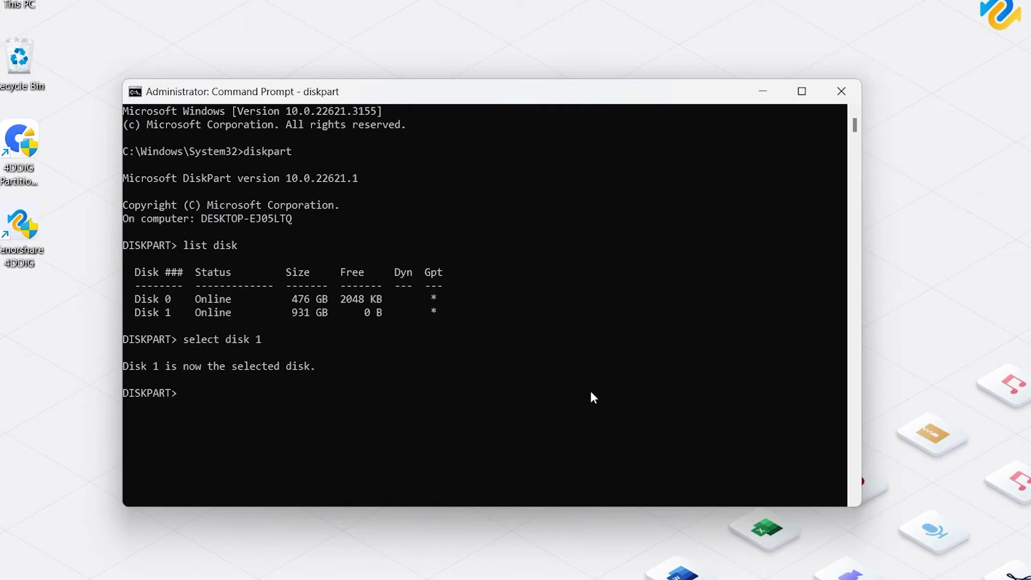
Run 'attributes disk clear readonly' on Disk 1 and exit DiskPart.
{"action": "type", "text": "attributes disk clae"}
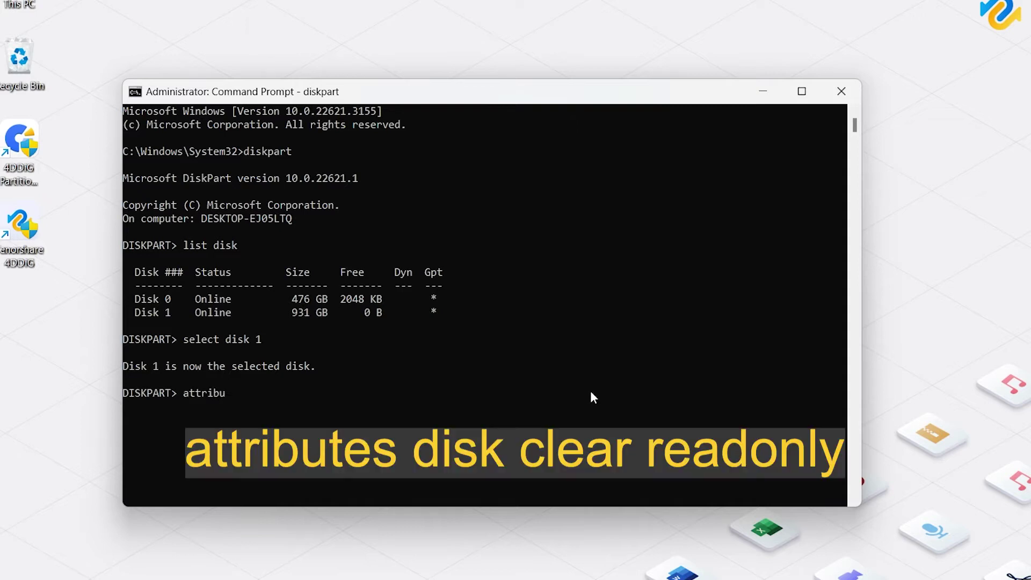
{"action": "key", "text": "BackSpace"}
{"action": "key", "text": "BackSpace"}
{"action": "type", "text": "ear readonly"}
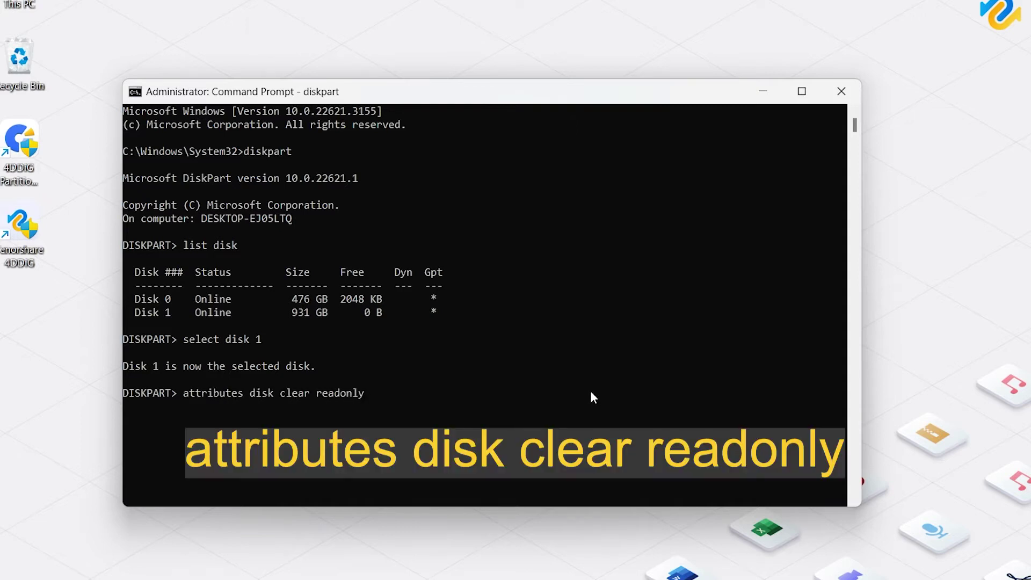
{"action": "type", "text": "exit"}
{"action": "key", "text": "Return"}
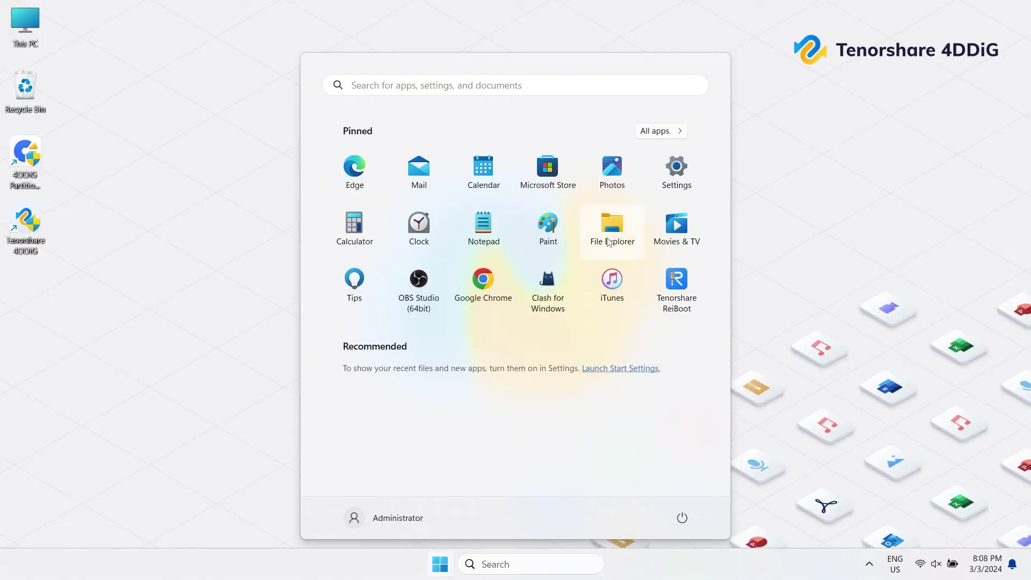
Scan Local Disk (F:) for file system errors from its Properties Tools tab.
{"action": "left_click", "coordinate": [613, 226]}
{"action": "scroll", "coordinate": [181, 433], "scroll_direction": "down", "scroll_amount": 1}
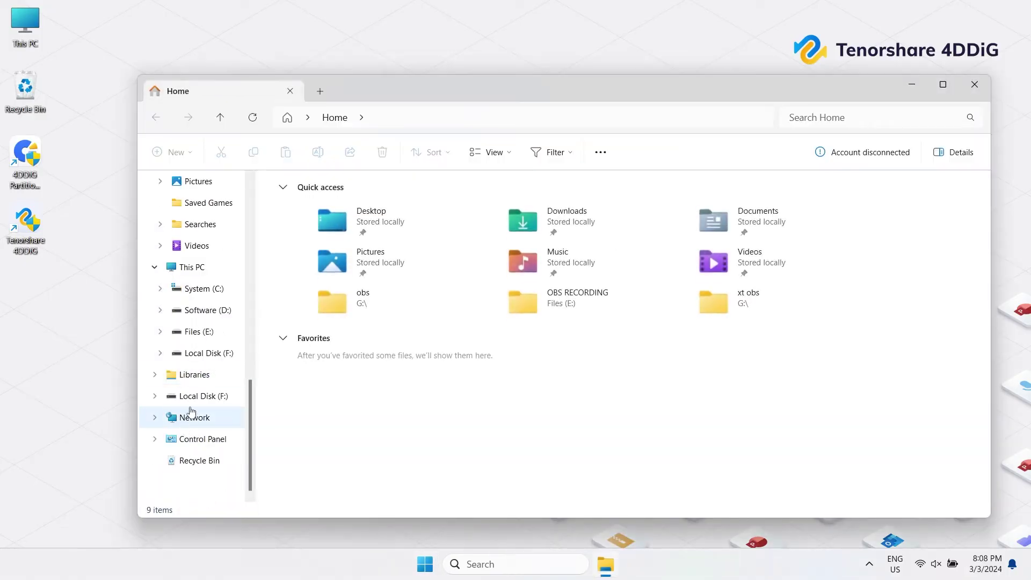
{"action": "right_click", "coordinate": [201, 396]}
{"action": "left_click", "coordinate": [245, 354]}
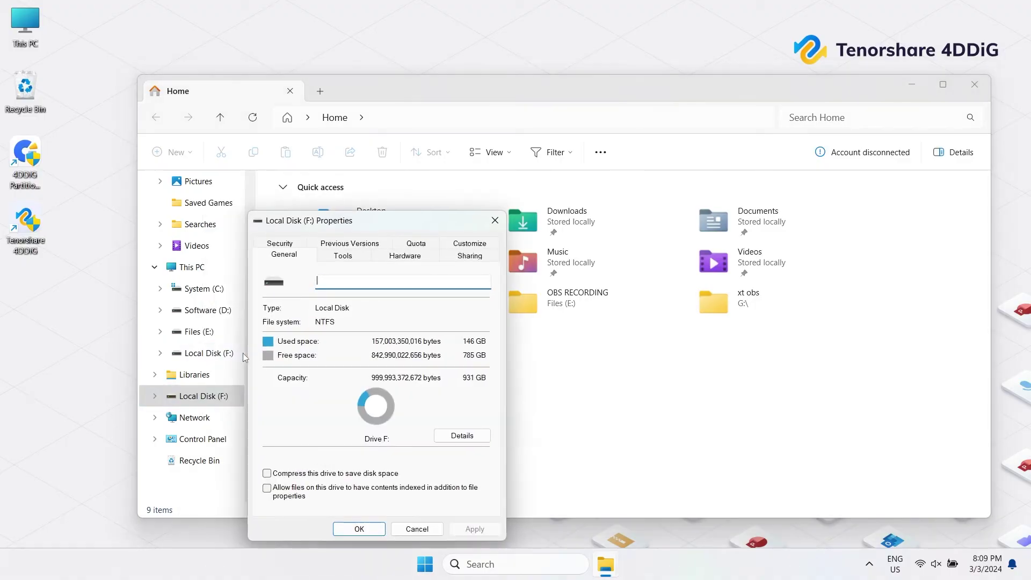
{"action": "left_click", "coordinate": [344, 256]}
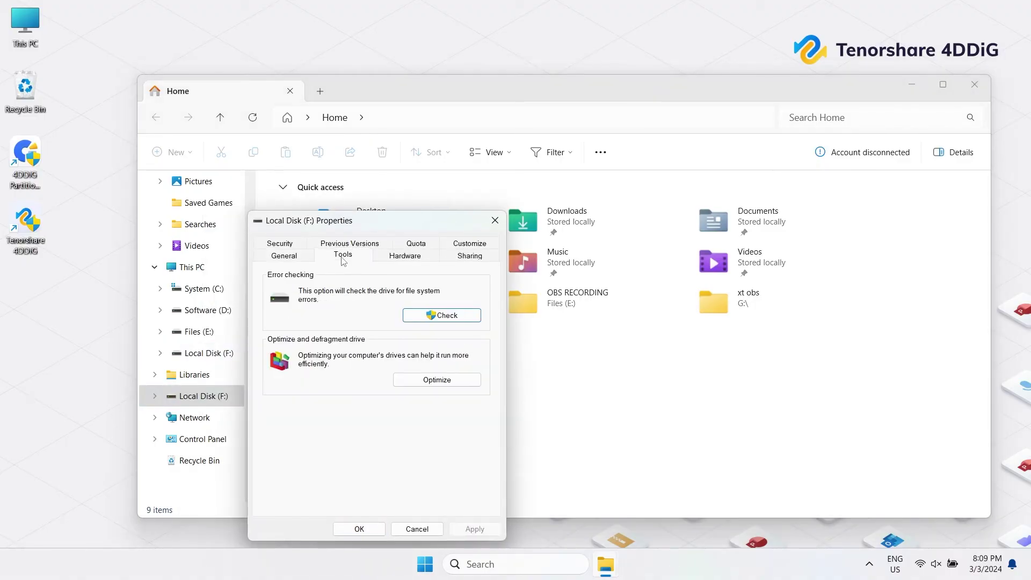
{"action": "left_click", "coordinate": [449, 319]}
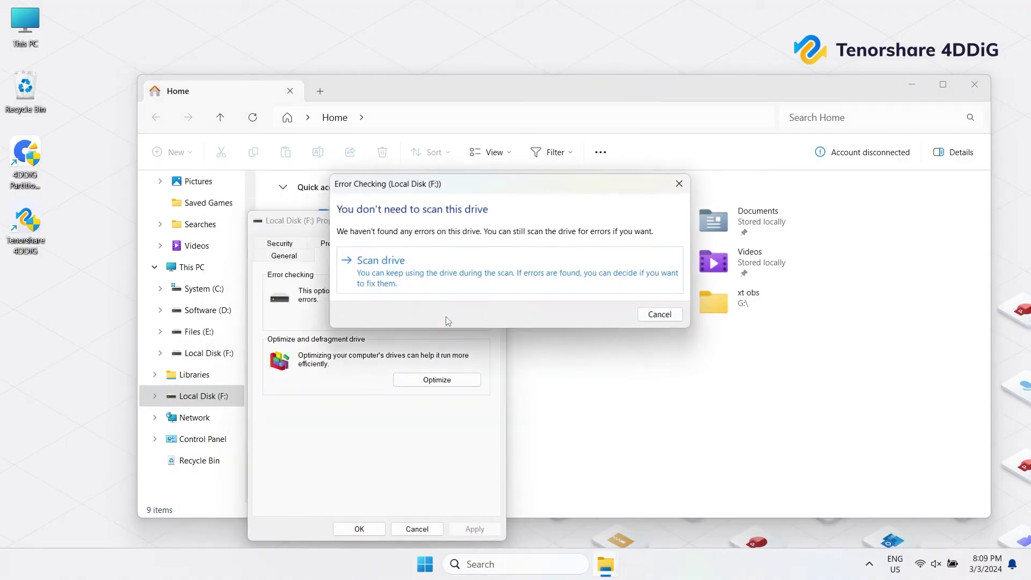
{"action": "left_click", "coordinate": [441, 281]}
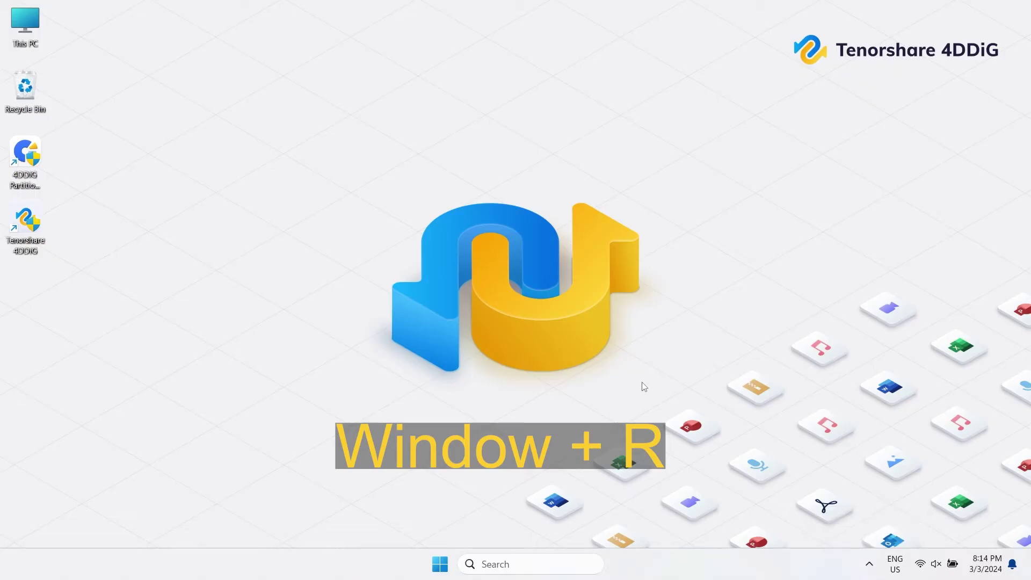
Launch regedit and go to HKEY_LOCAL_MACHINE\SYSTEM\CurrentControlSet\Control\Storage.
{"action": "key", "text": "super+r"}
{"action": "type", "text": "regedit"}
{"action": "key", "text": "Return"}
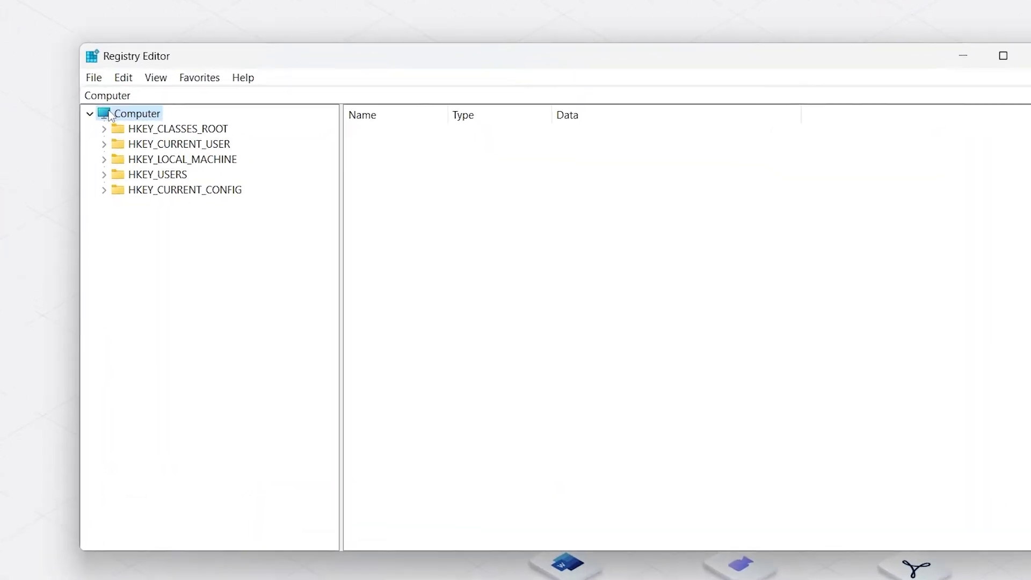
{"action": "left_click", "coordinate": [101, 92]}
{"action": "left_click_drag", "start_coordinate": [171, 92], "coordinate": [45, 95]}
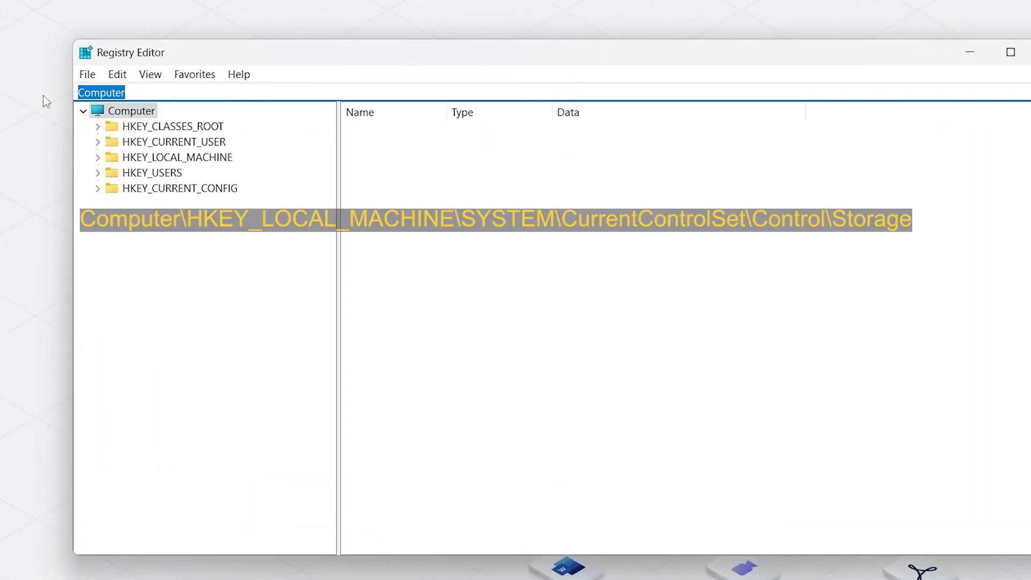
{"action": "type", "text": "Computer\\HKEY_LOCAL_MACHINE\\SYSTEM\\CurrentControlSet\\Control\\Storage"}
{"action": "key", "text": "Return"}
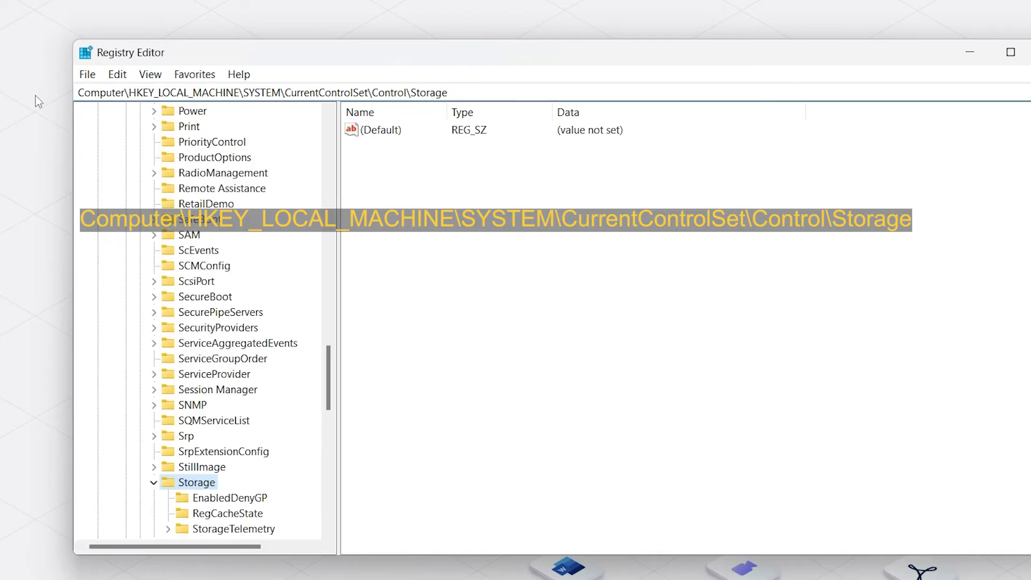
Create a DWORD (32-bit) value named New Value #1 with data 0 under Storage.
{"action": "right_click", "coordinate": [408, 150]}
{"action": "mouse_move", "coordinate": [465, 163]}
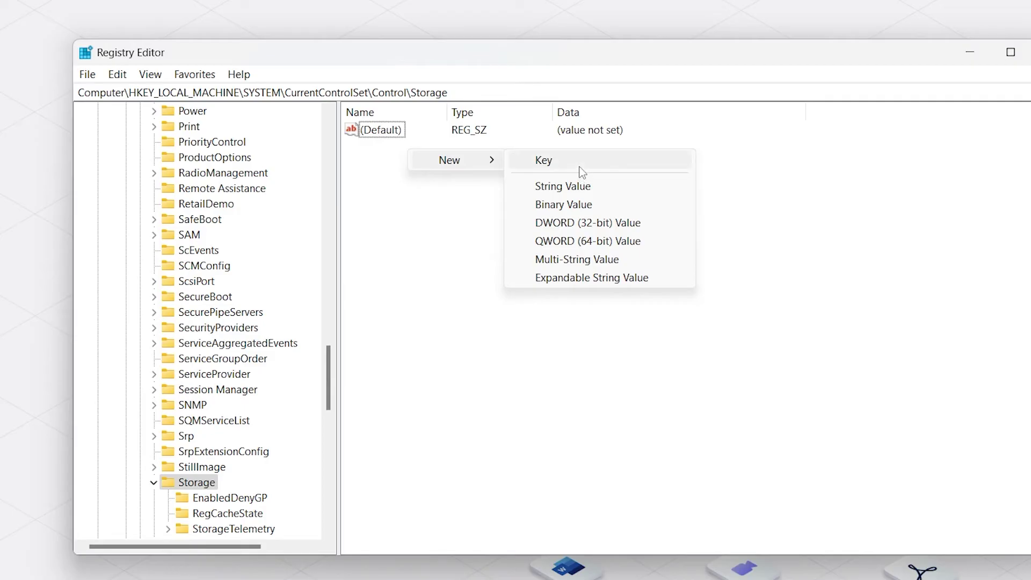
{"action": "left_click", "coordinate": [586, 223]}
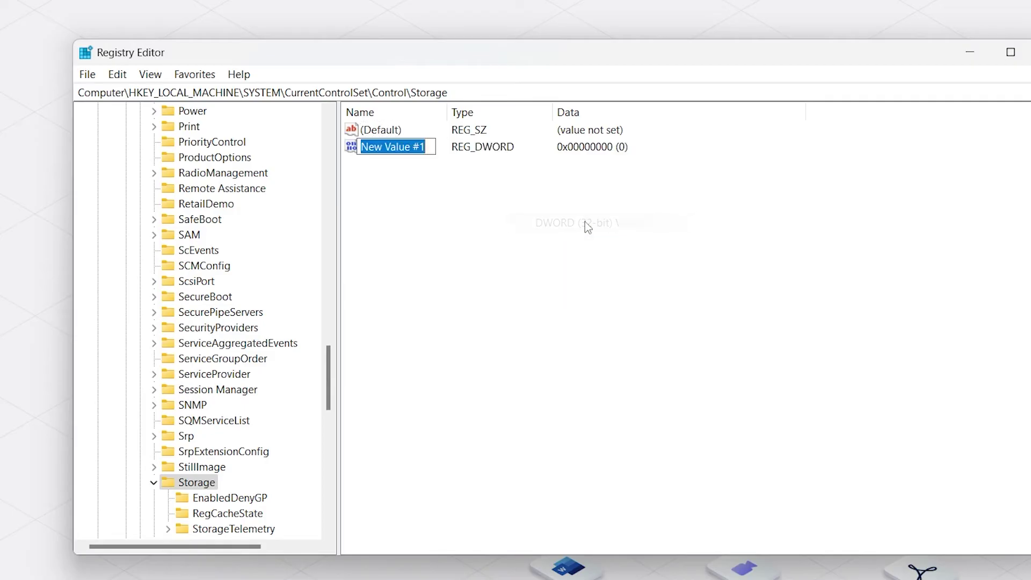
{"action": "key", "text": "Return"}
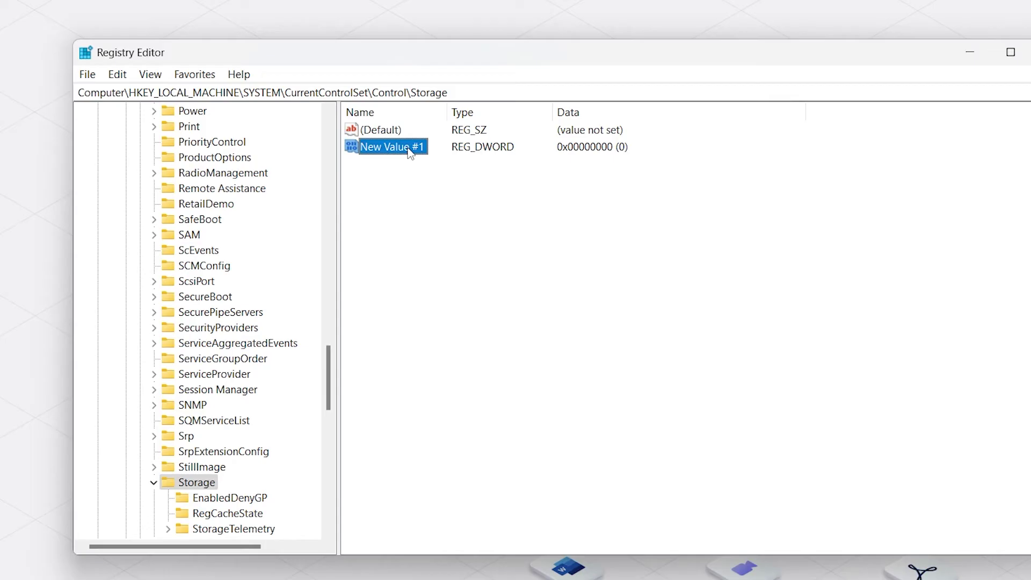
{"action": "double_click", "coordinate": [410, 152]}
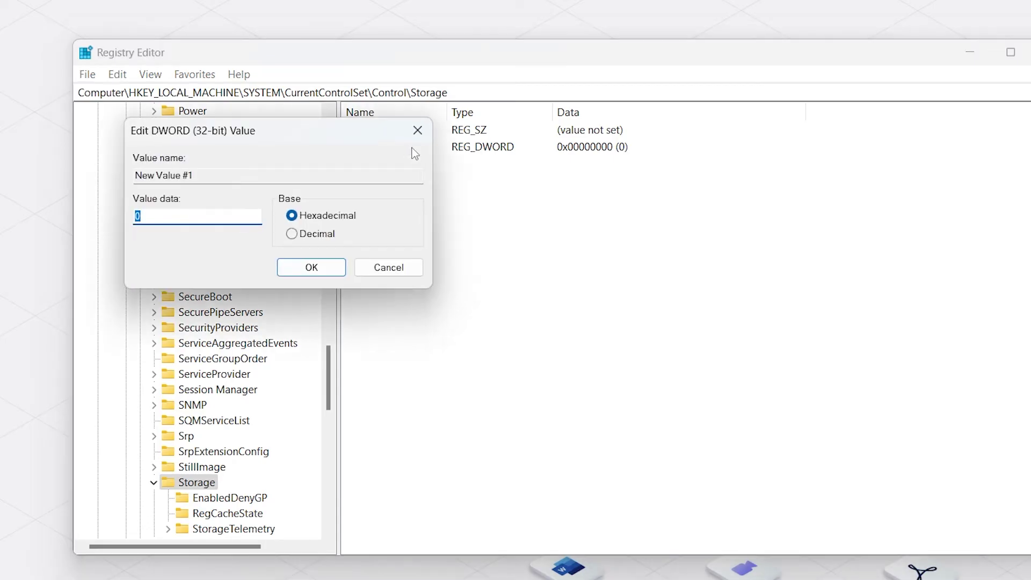
{"action": "left_click", "coordinate": [234, 216]}
{"action": "double_click", "coordinate": [141, 215]}
{"action": "left_click", "coordinate": [308, 273]}
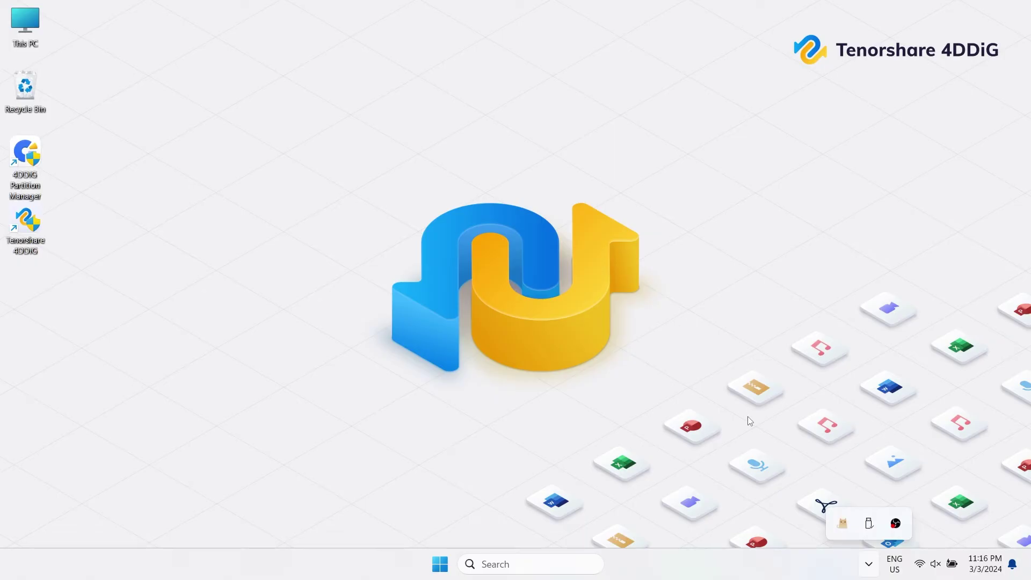
Launch 4DDiG Partition Manager and select partition F: on Disk 1 in Partition Management.
{"action": "left_click", "coordinate": [750, 421]}
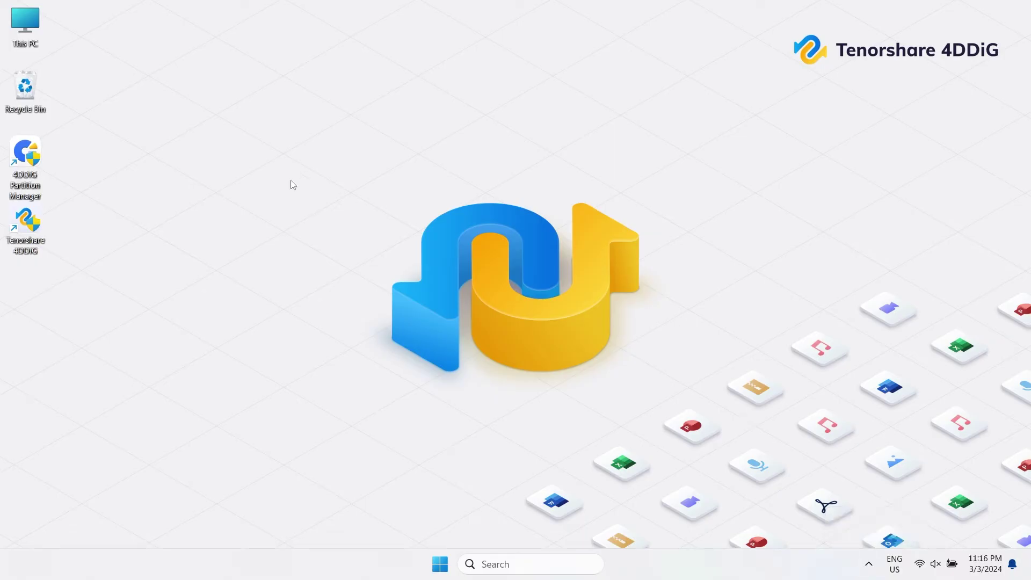
{"action": "double_click", "coordinate": [28, 145]}
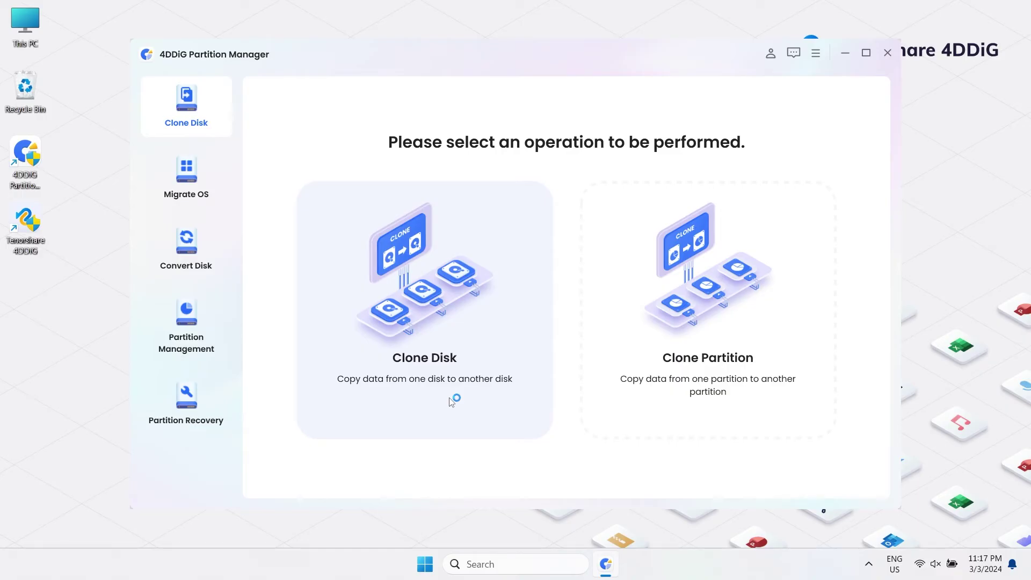
{"action": "left_click", "coordinate": [188, 327]}
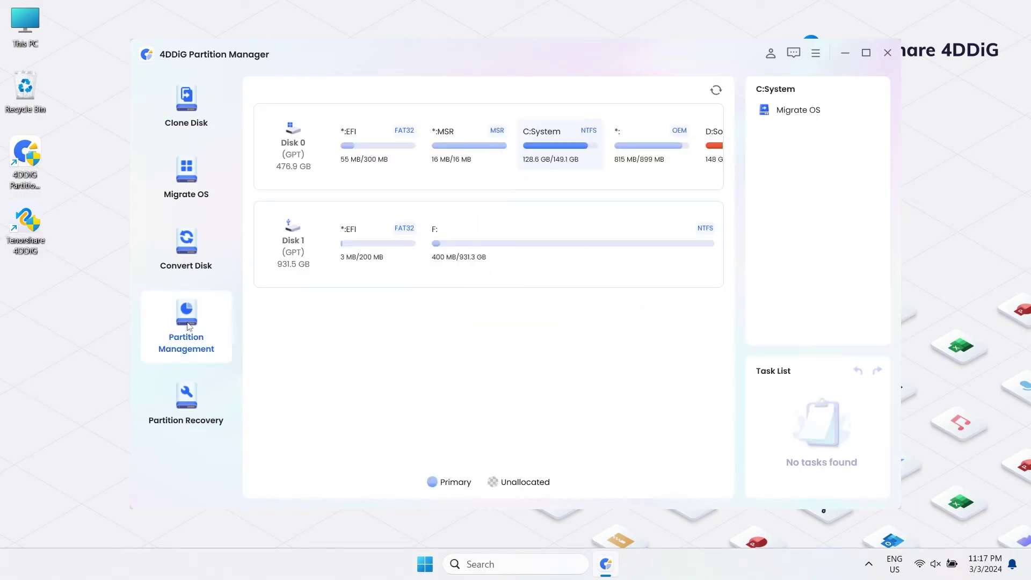
{"action": "left_click", "coordinate": [444, 244]}
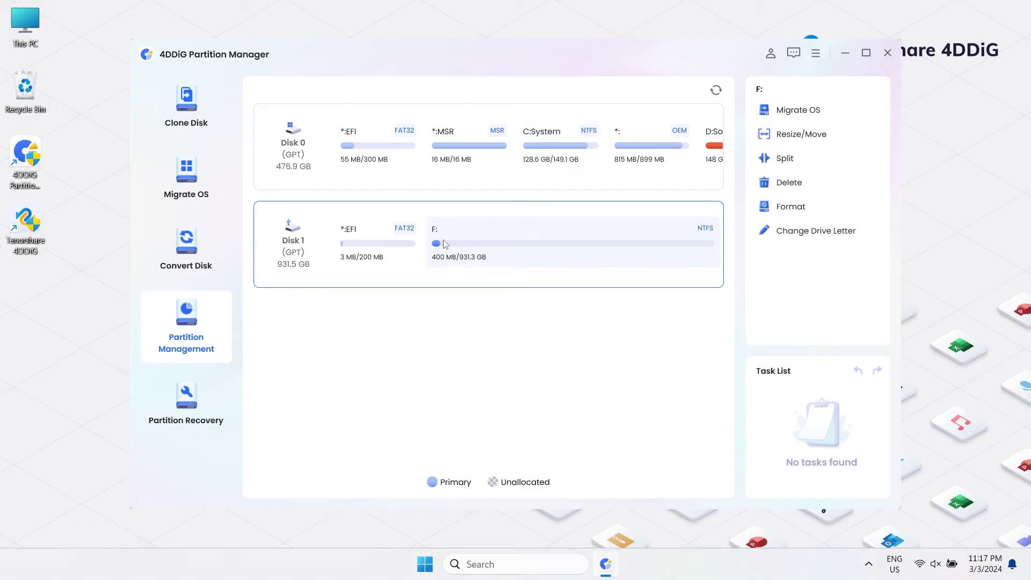
Format partition F: as NTFS, confirm erasing its data, and execute the queued task.
{"action": "left_click", "coordinate": [799, 214]}
{"action": "left_click", "coordinate": [656, 441]}
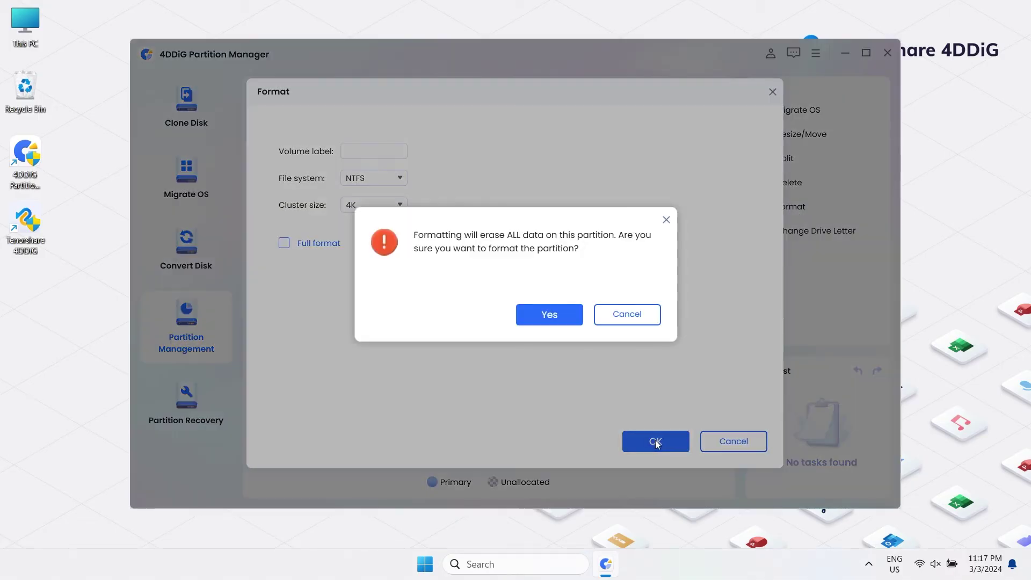
{"action": "left_click", "coordinate": [539, 310]}
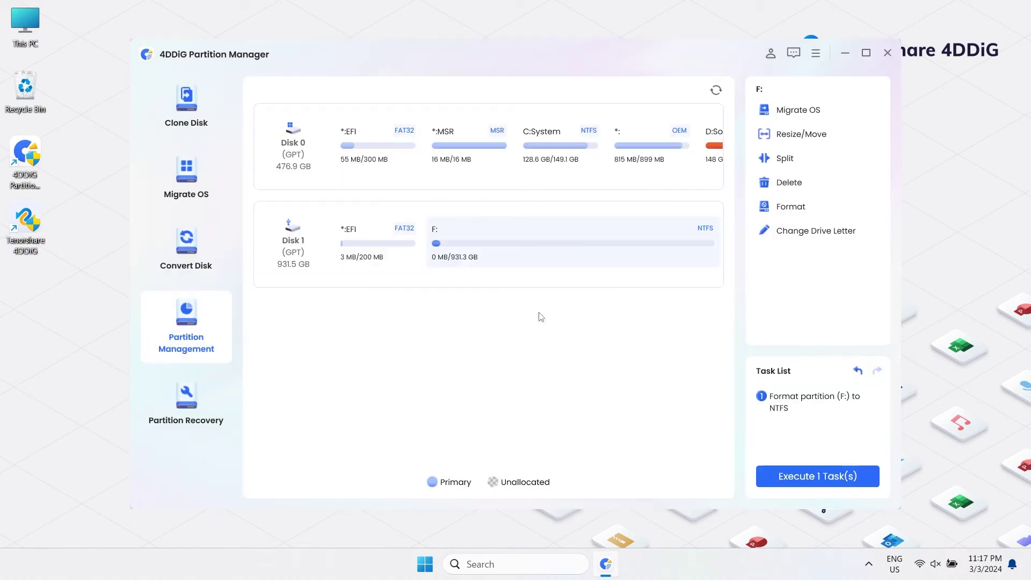
{"action": "left_click", "coordinate": [828, 484]}
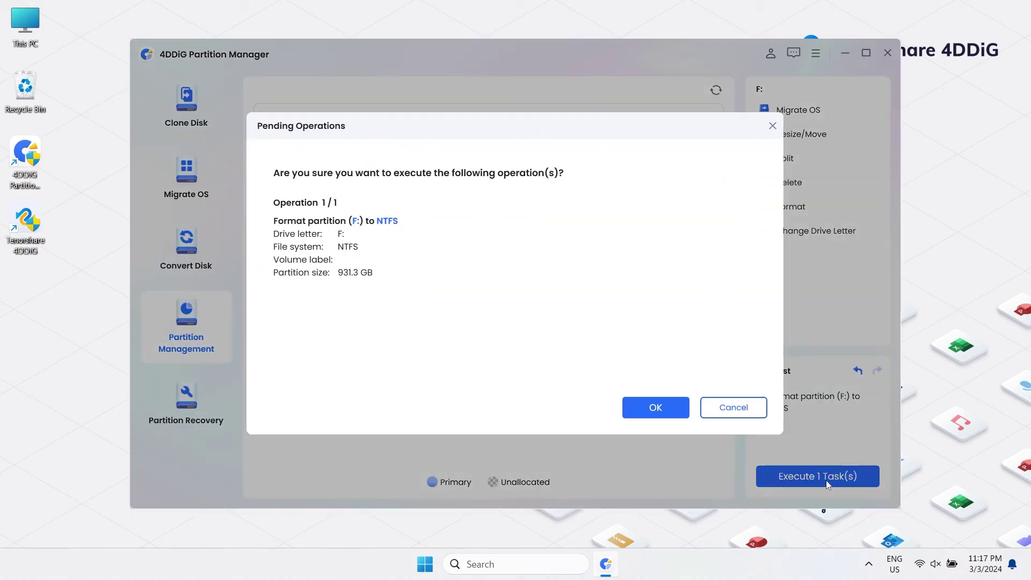
{"action": "left_click", "coordinate": [657, 410]}
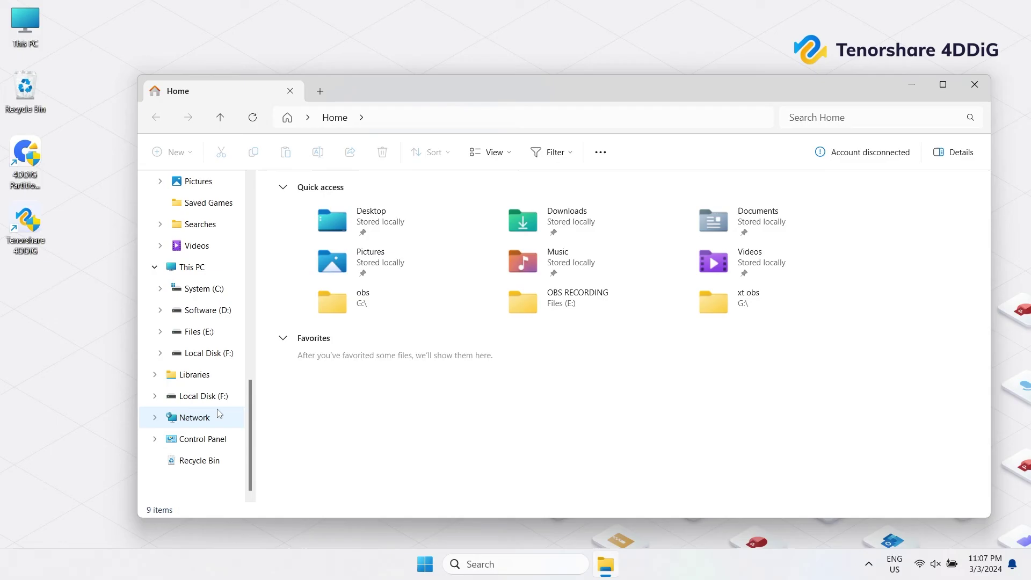
Open Local Disk (F:) in File Explorer and confirm it is empty and accessible.
{"action": "left_click", "coordinate": [214, 399]}
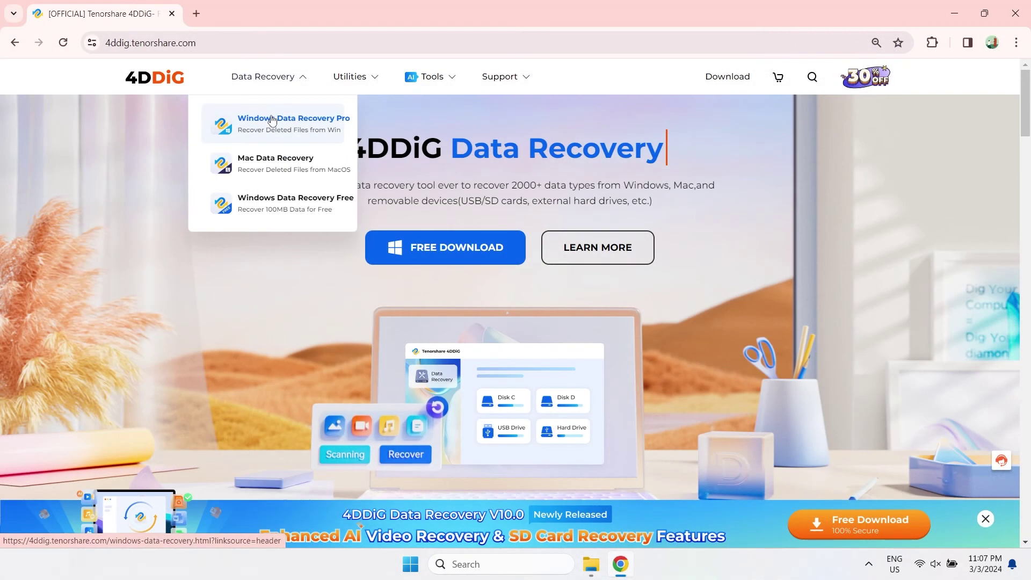
Open the Windows Data Recovery Pro page and look over its SSD and External Disk device cards.
{"action": "left_click", "coordinate": [273, 116]}
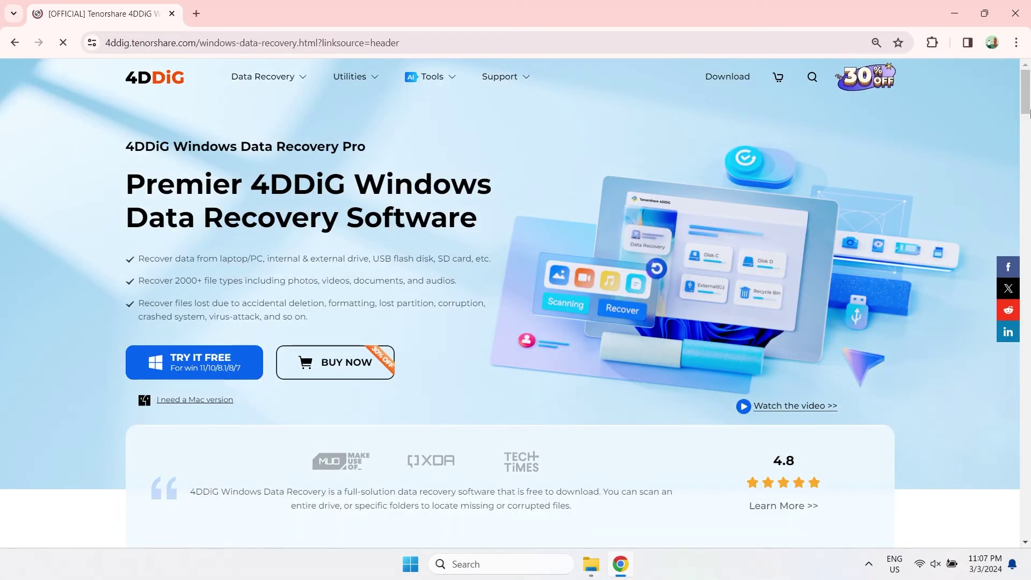
{"action": "scroll", "coordinate": [1030, 134], "scroll_direction": "down", "scroll_amount": 5}
{"action": "left_click_drag", "start_coordinate": [1030, 134], "coordinate": [1030, 156]}
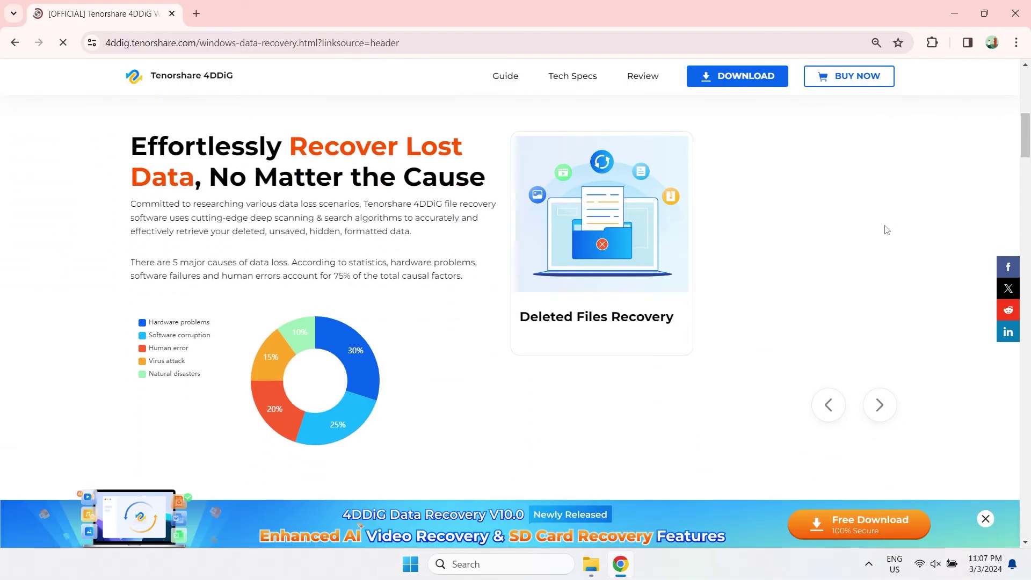
{"action": "scroll", "coordinate": [888, 232], "scroll_direction": "down", "scroll_amount": 10}
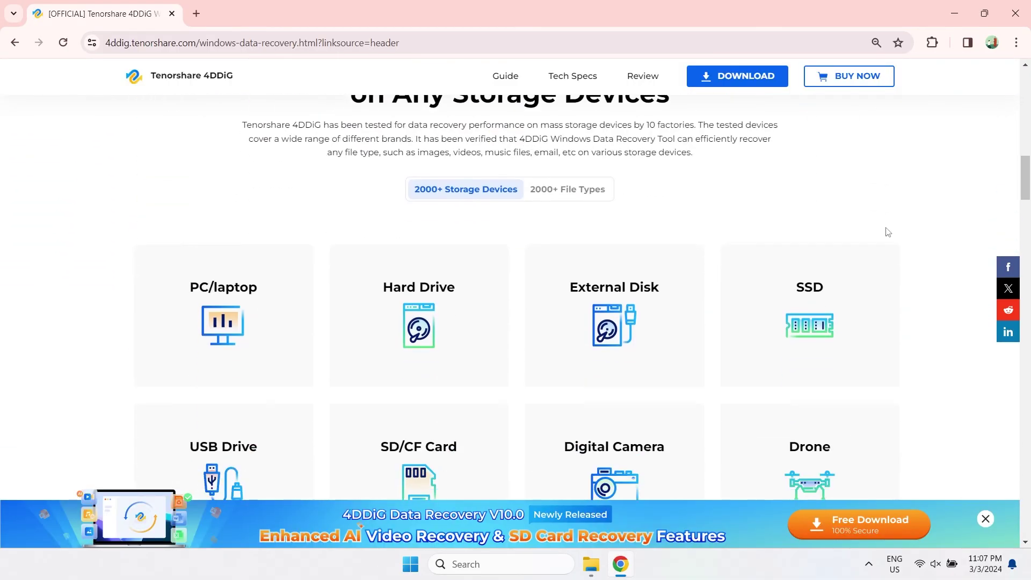
{"action": "mouse_move", "coordinate": [888, 232]}
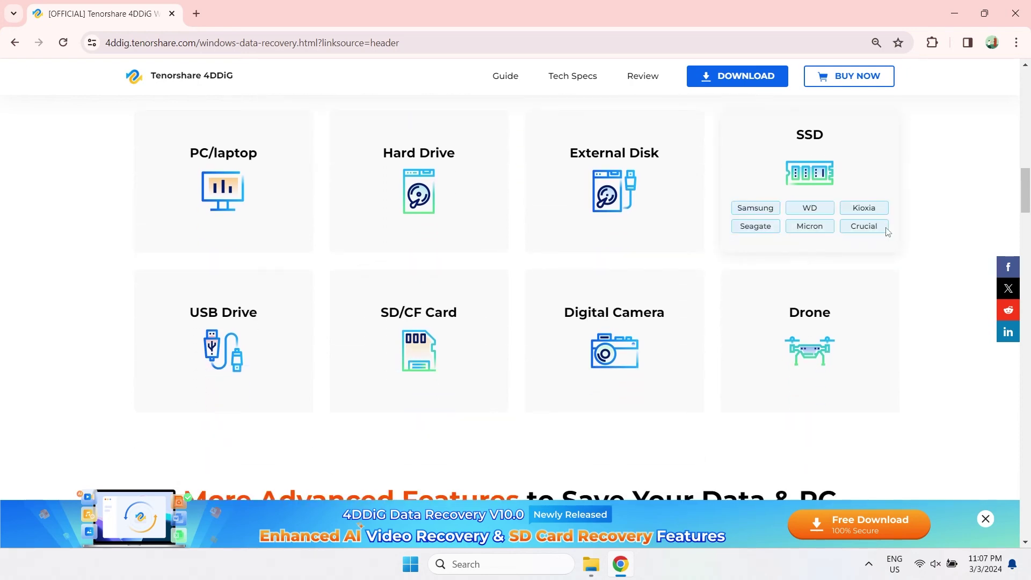
{"action": "mouse_move", "coordinate": [639, 180]}
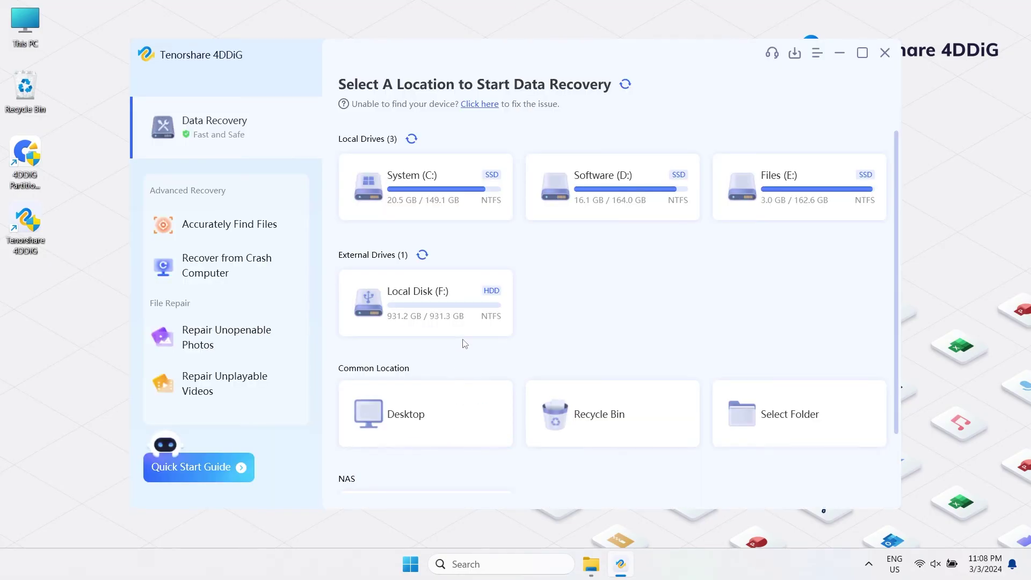
Scan Local Disk (F:) for the selected file types and group the results by file type.
{"action": "left_click", "coordinate": [501, 340]}
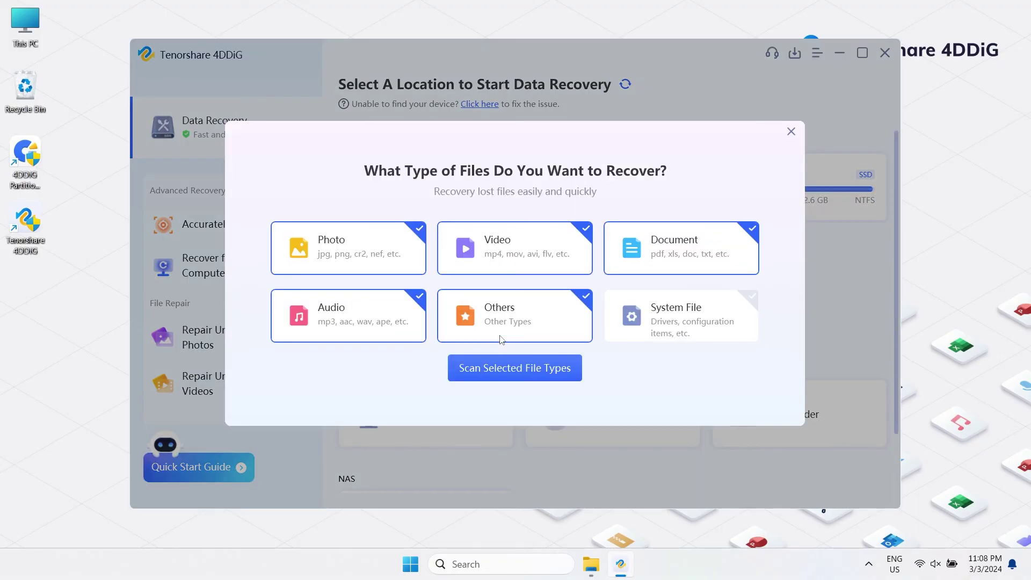
{"action": "left_click", "coordinate": [505, 369]}
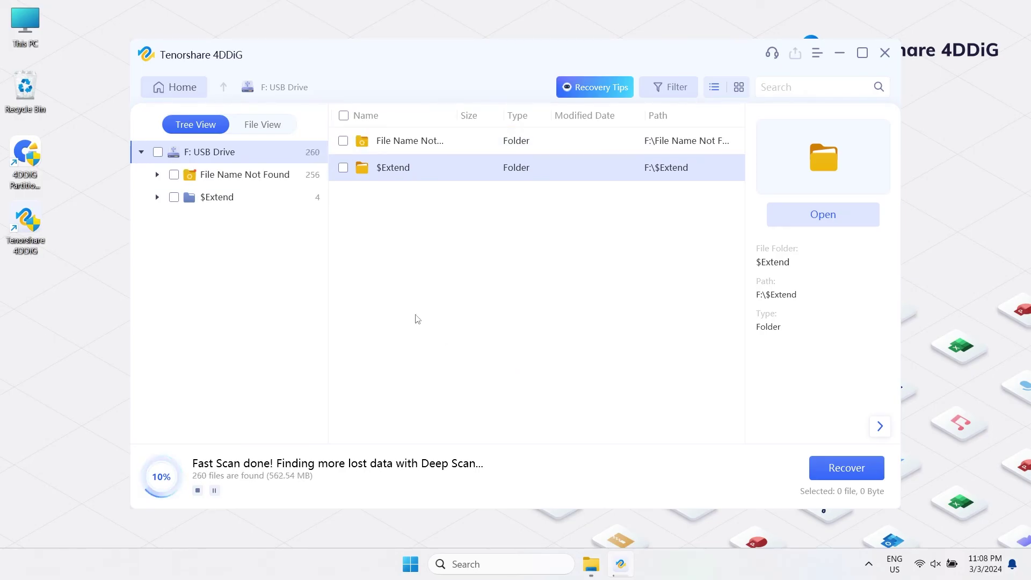
{"action": "left_click", "coordinate": [263, 125]}
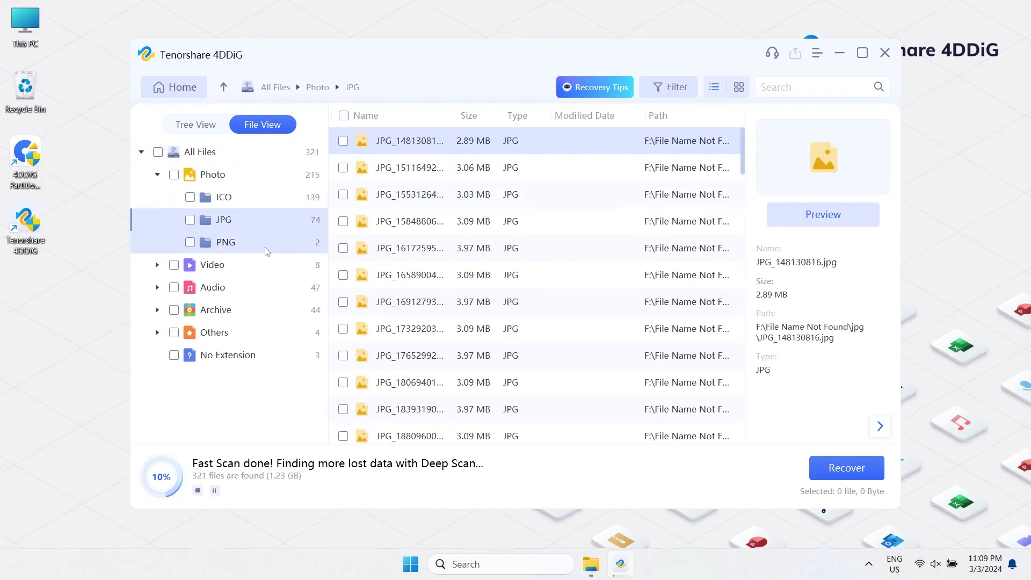
Preview the two PNG images found on drive F:.
{"action": "left_click", "coordinate": [267, 252]}
{"action": "left_click", "coordinate": [824, 214]}
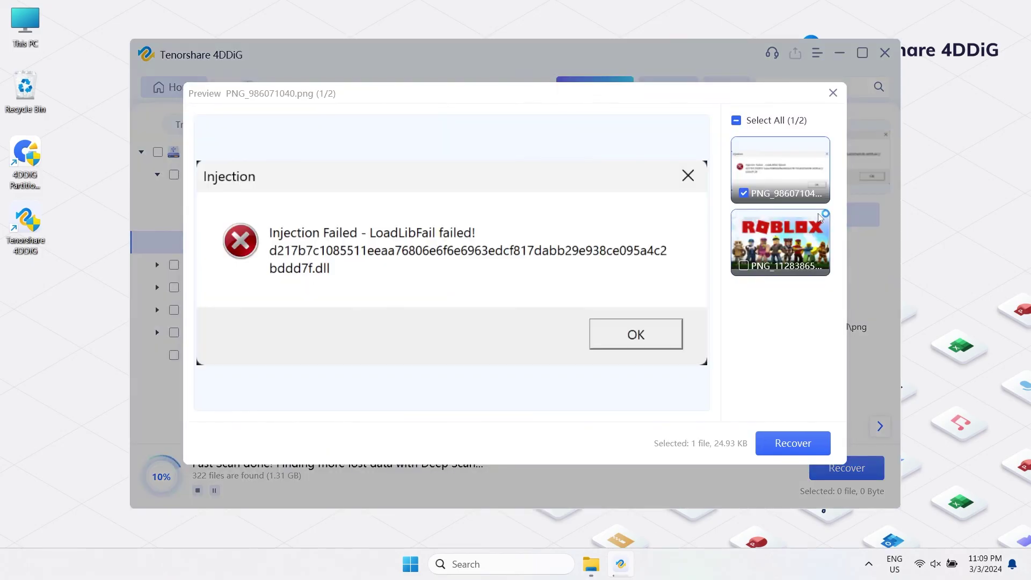
{"action": "left_click", "coordinate": [804, 242]}
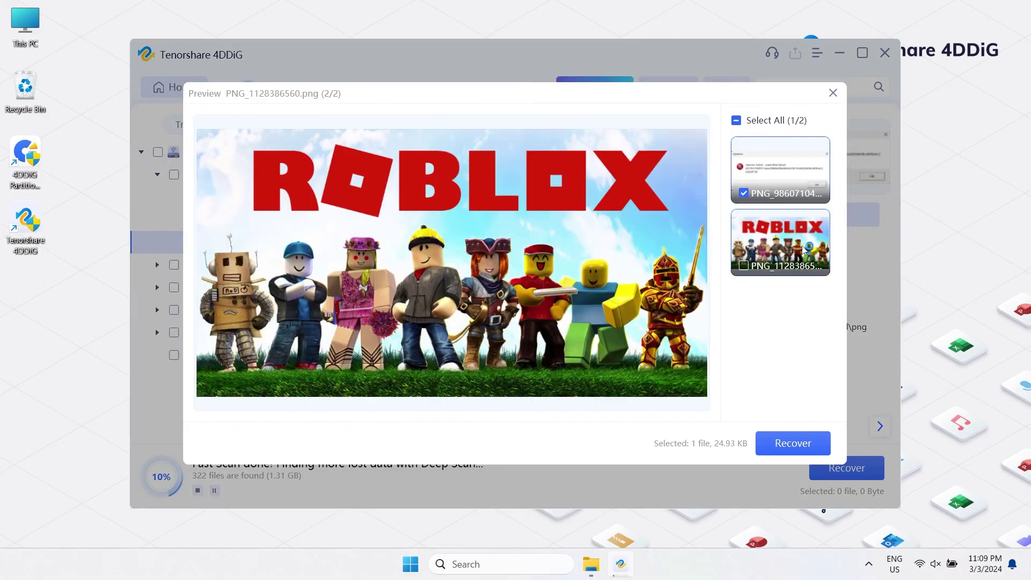
{"action": "left_click", "coordinate": [833, 93]}
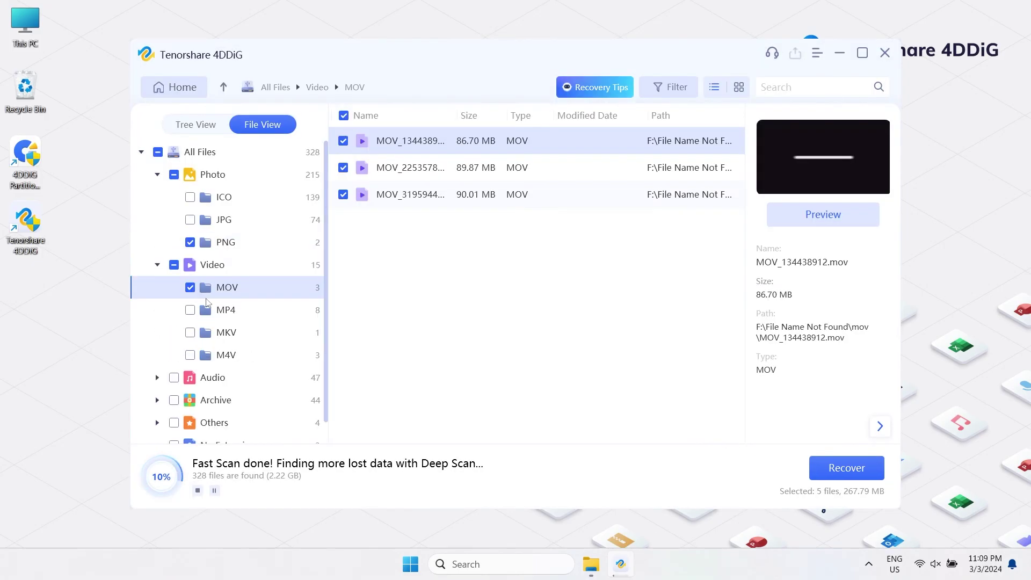
Mark the found MP3 audio files for recovery.
{"action": "scroll", "coordinate": [232, 371], "scroll_direction": "down", "scroll_amount": 1}
{"action": "left_click", "coordinate": [235, 365]}
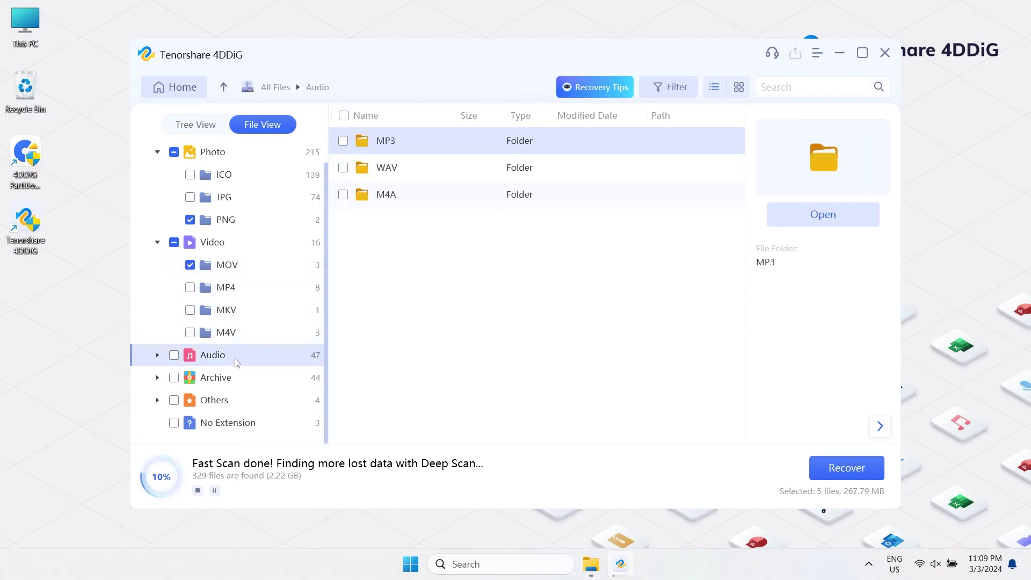
{"action": "left_click", "coordinate": [343, 141]}
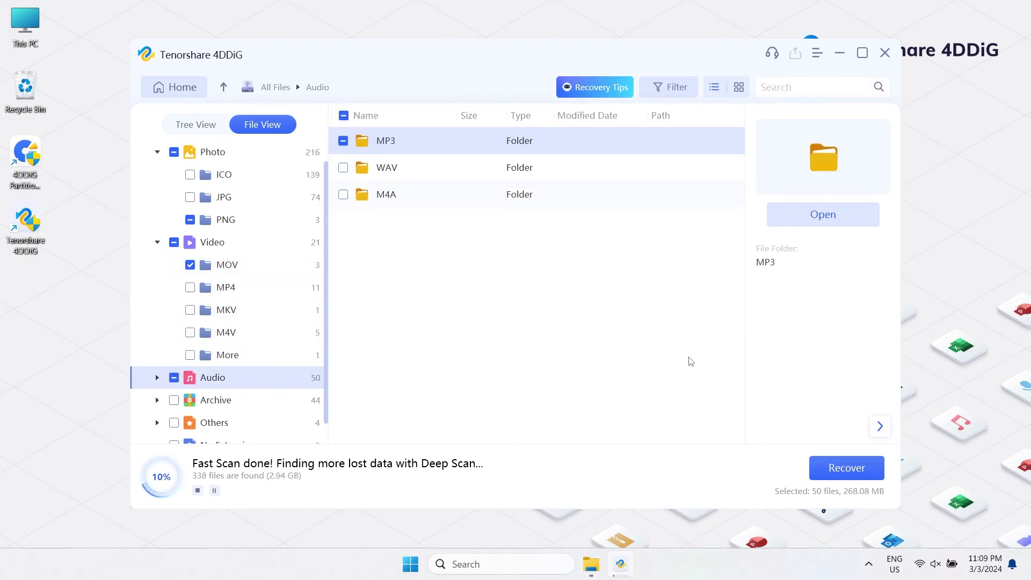
Recover the marked files to USB Drive (F:), overriding the warning, and view the recovered folder.
{"action": "left_click", "coordinate": [846, 472]}
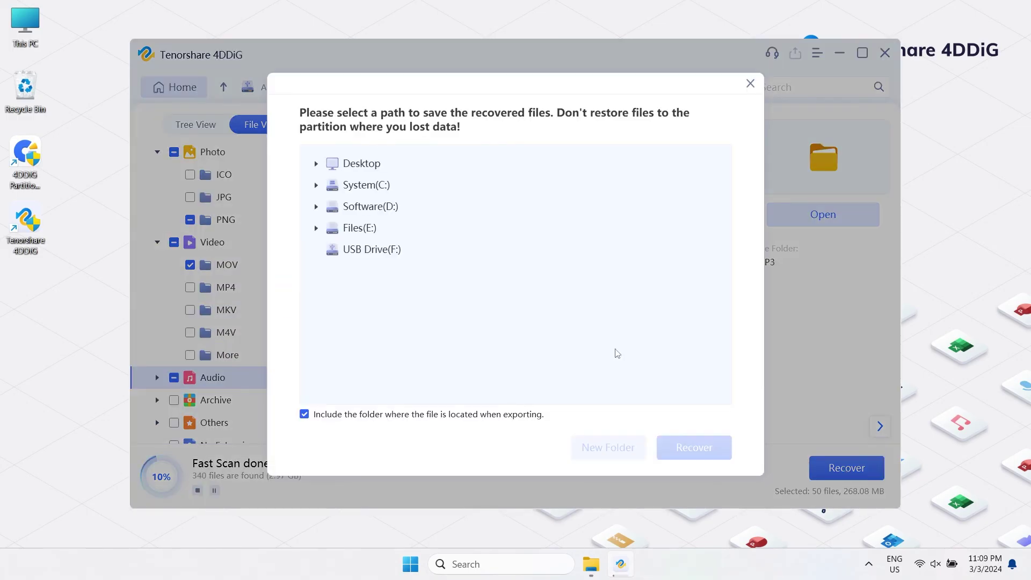
{"action": "left_click", "coordinate": [379, 252]}
{"action": "left_click", "coordinate": [708, 455]}
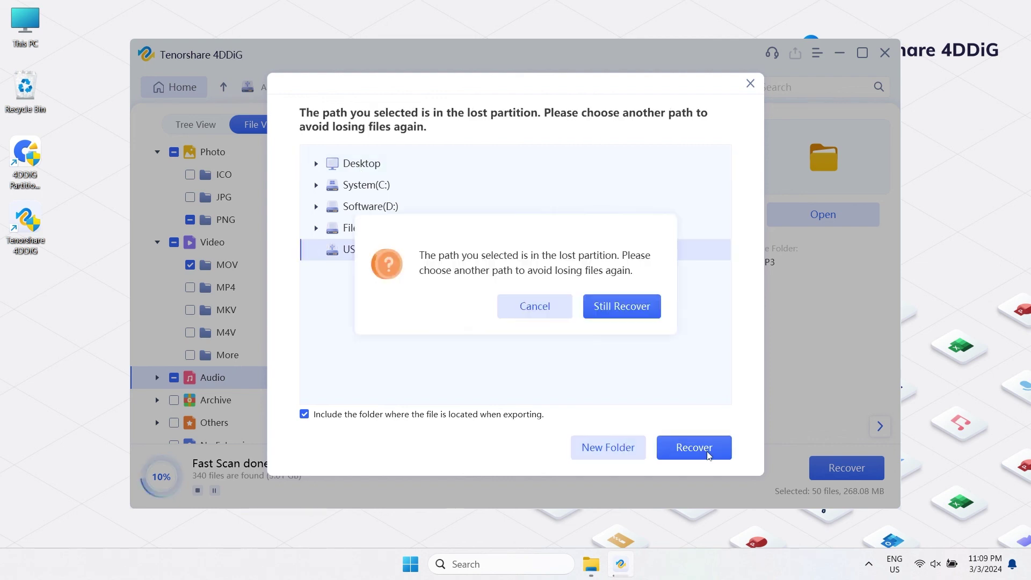
{"action": "left_click", "coordinate": [622, 306]}
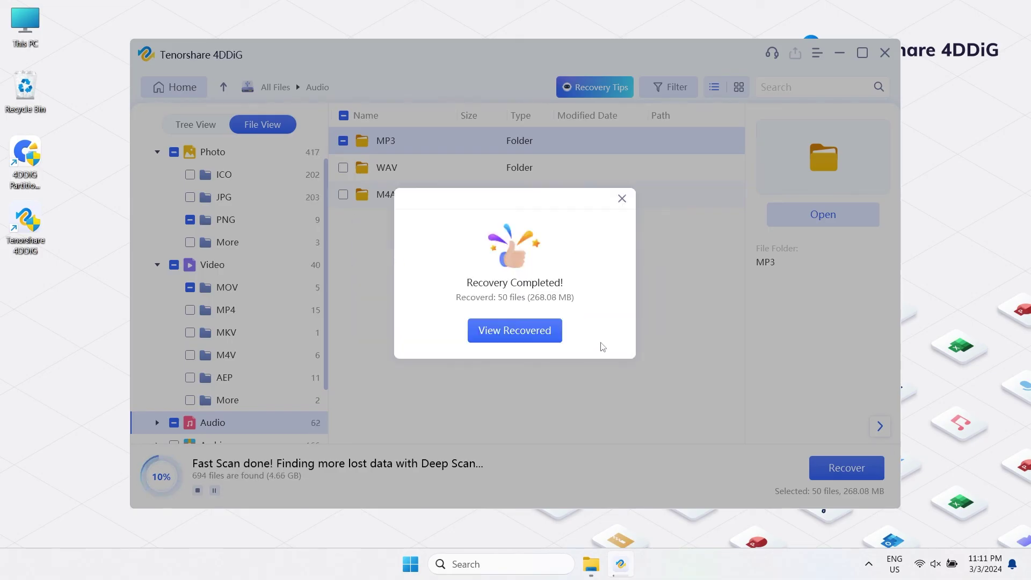
{"action": "left_click", "coordinate": [514, 330]}
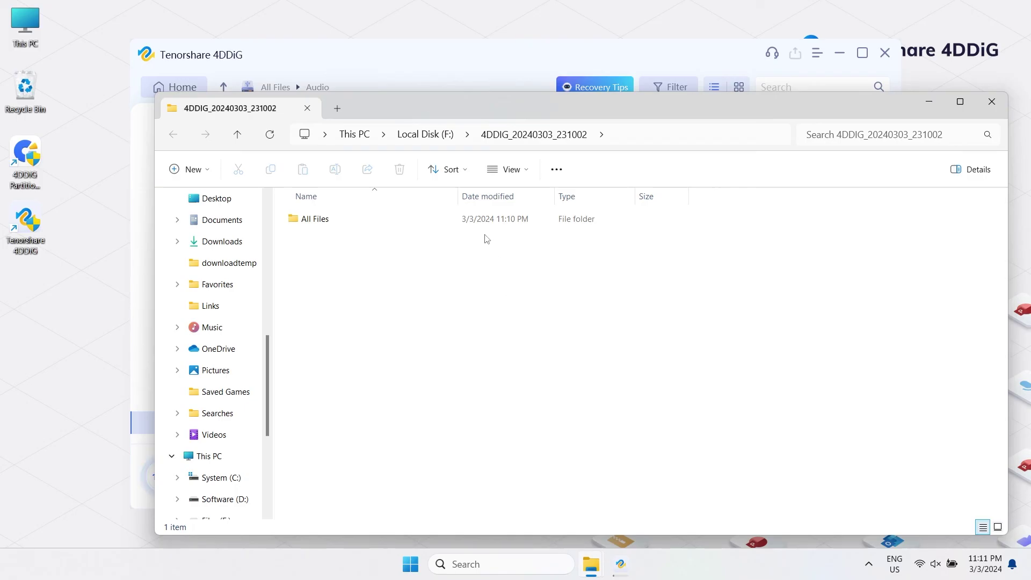
{"action": "double_click", "coordinate": [466, 223]}
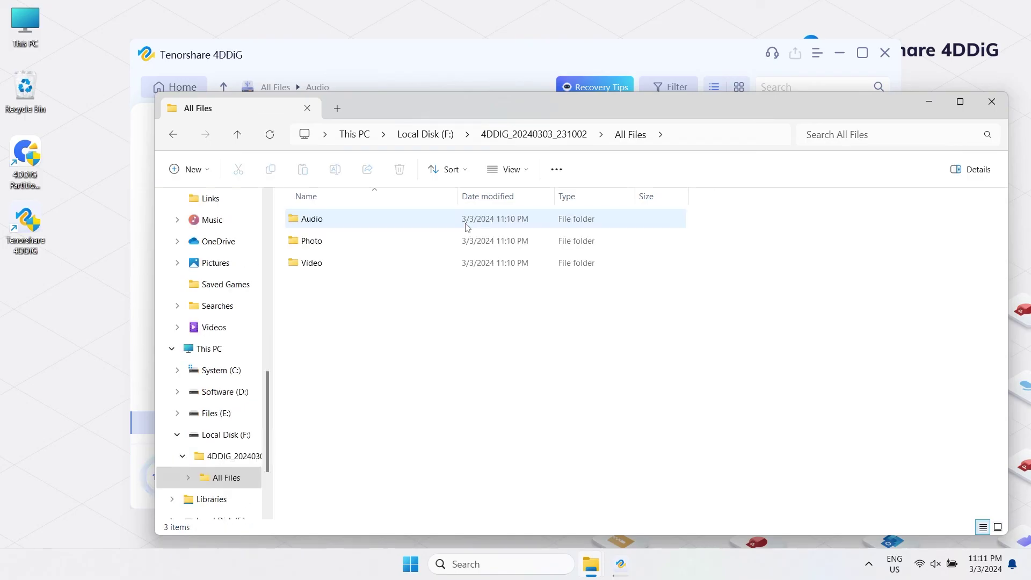
{"action": "double_click", "coordinate": [440, 239]}
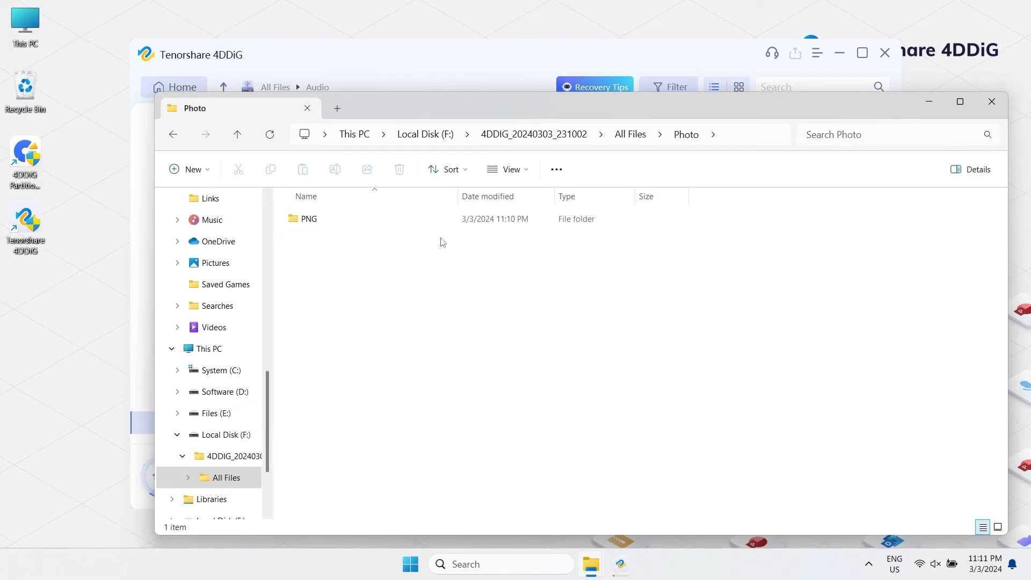
{"action": "double_click", "coordinate": [440, 218]}
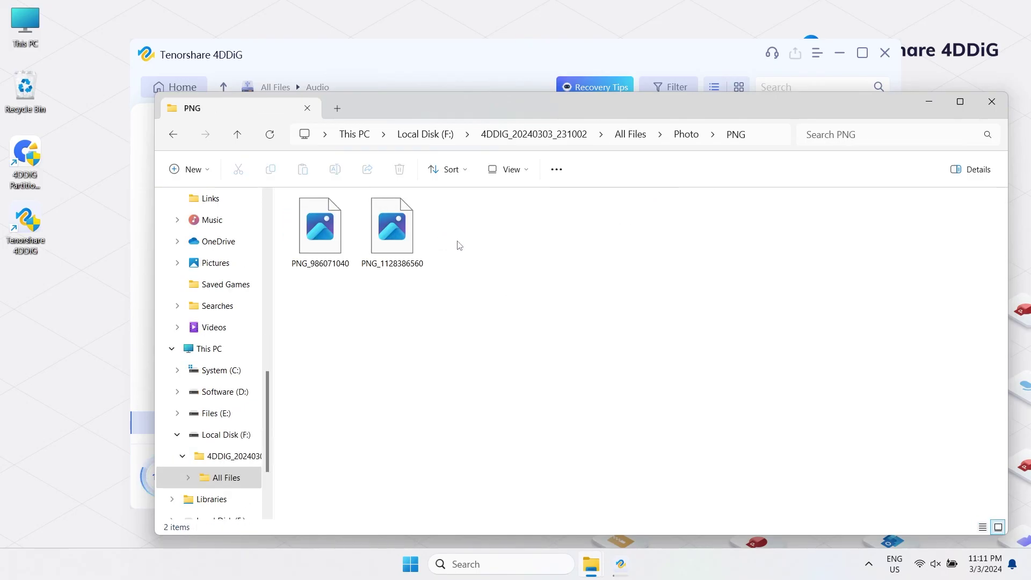
{"action": "double_click", "coordinate": [392, 226]}
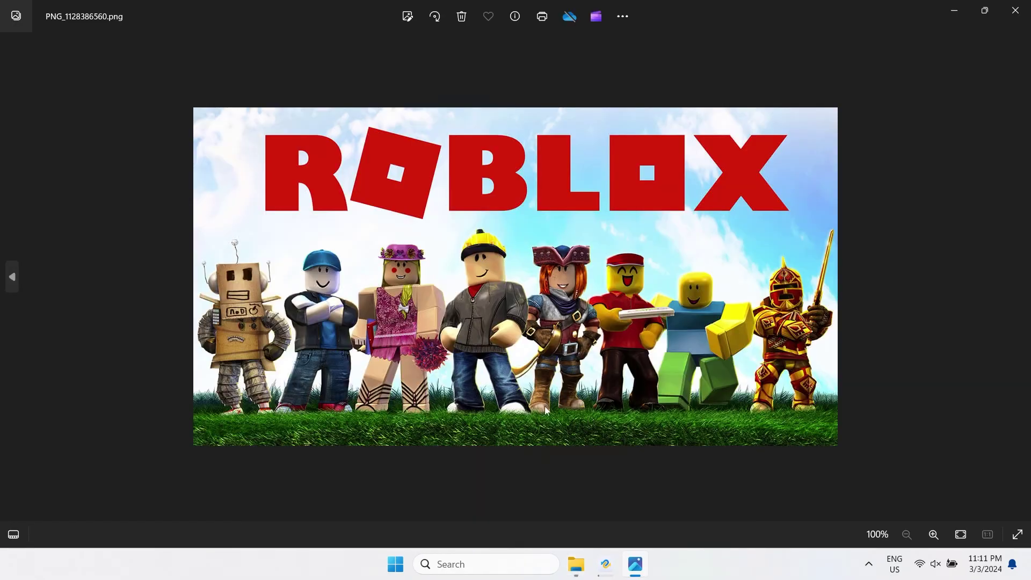
{"action": "left_click", "coordinate": [11, 278]}
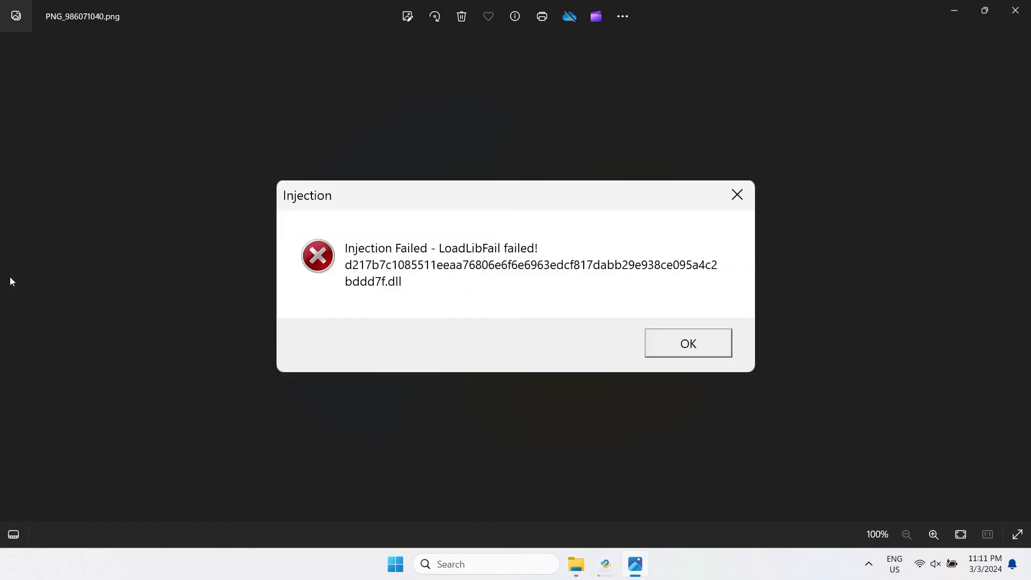
{"action": "left_click", "coordinate": [1014, 10]}
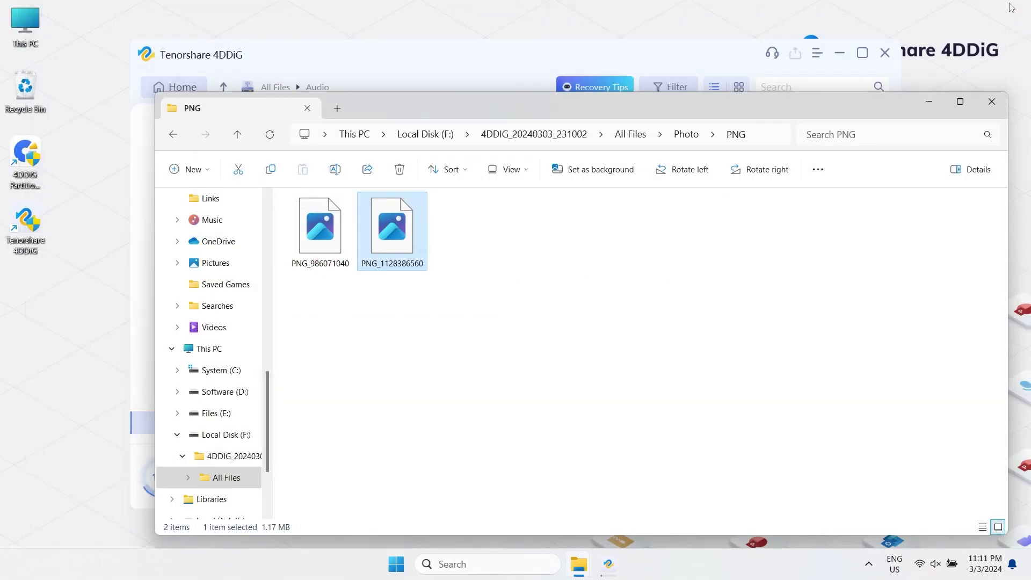
Return to the All Files folder inside 4DDIG_20240303_231002 on drive F:.
{"action": "left_click", "coordinate": [524, 135]}
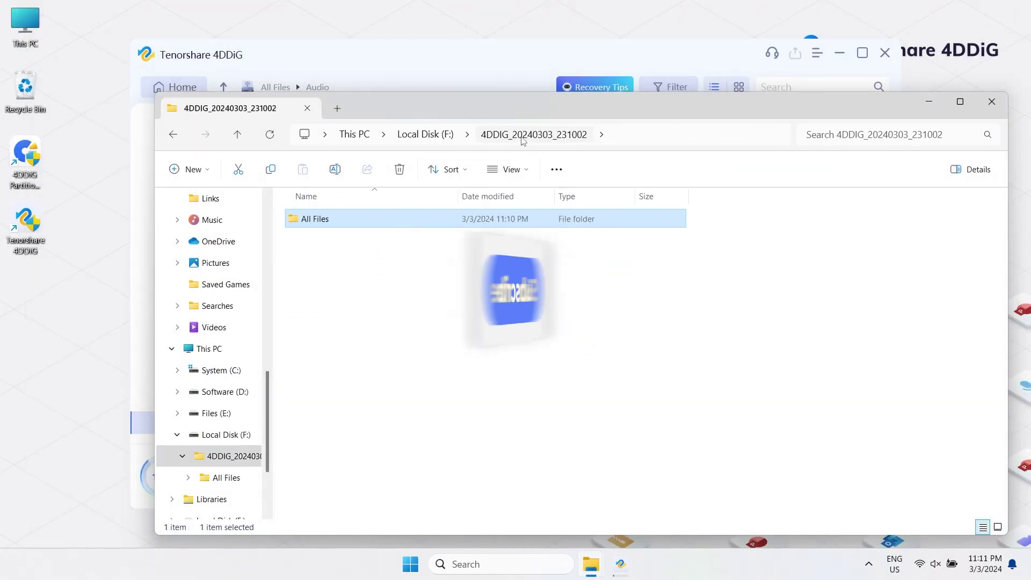
{"action": "left_click", "coordinate": [425, 135]}
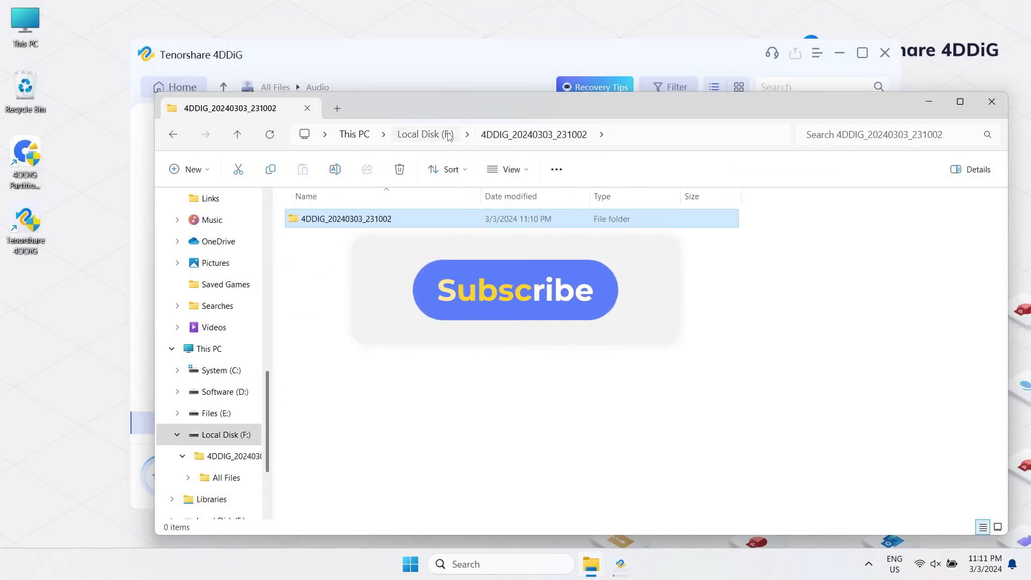
{"action": "double_click", "coordinate": [375, 225]}
{"action": "double_click", "coordinate": [373, 221]}
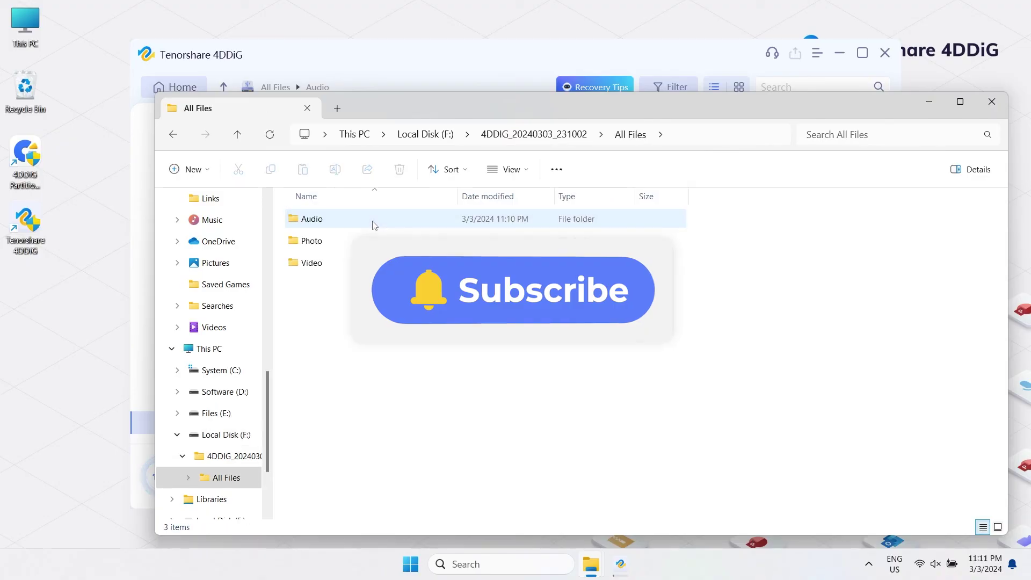